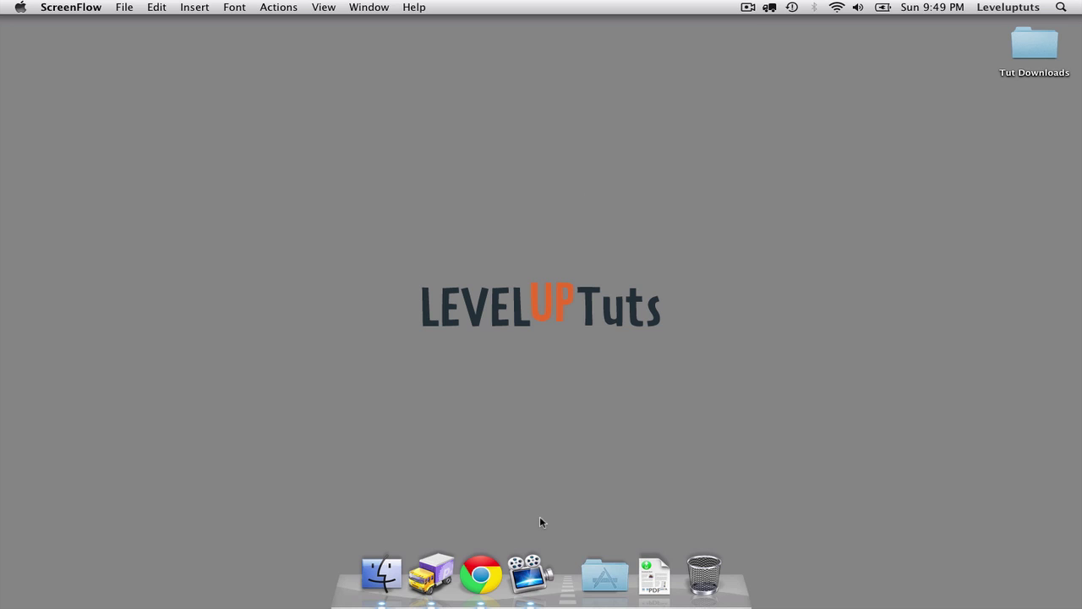
# Go to the ExpressionEngine secure store and start purchasing a new 2.4.0 license.
pyautogui.click(482, 575)
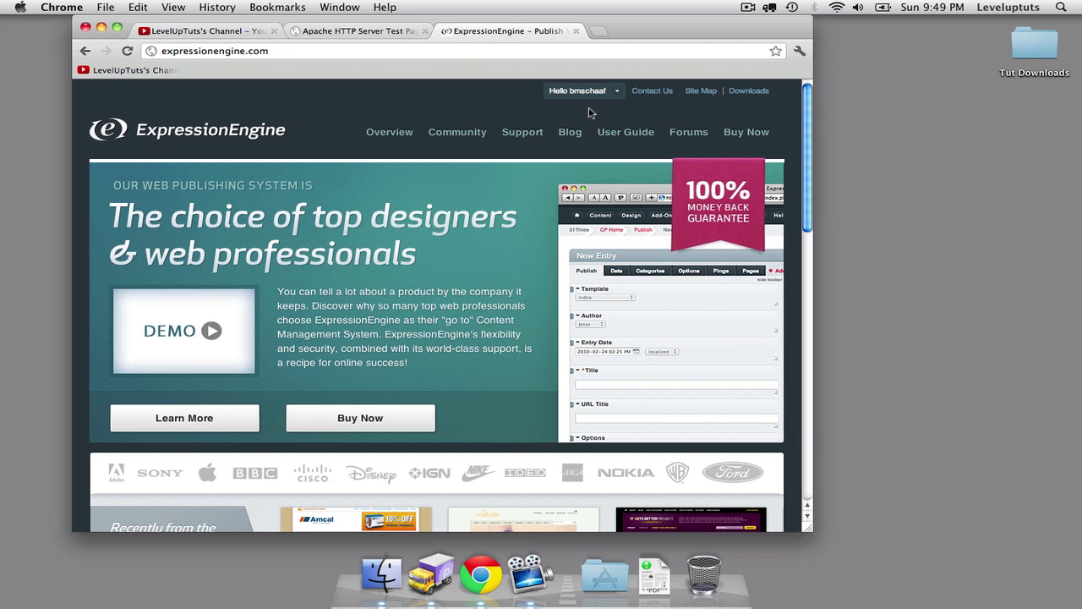
pyautogui.moveTo(570, 87)
pyautogui.click(756, 132)
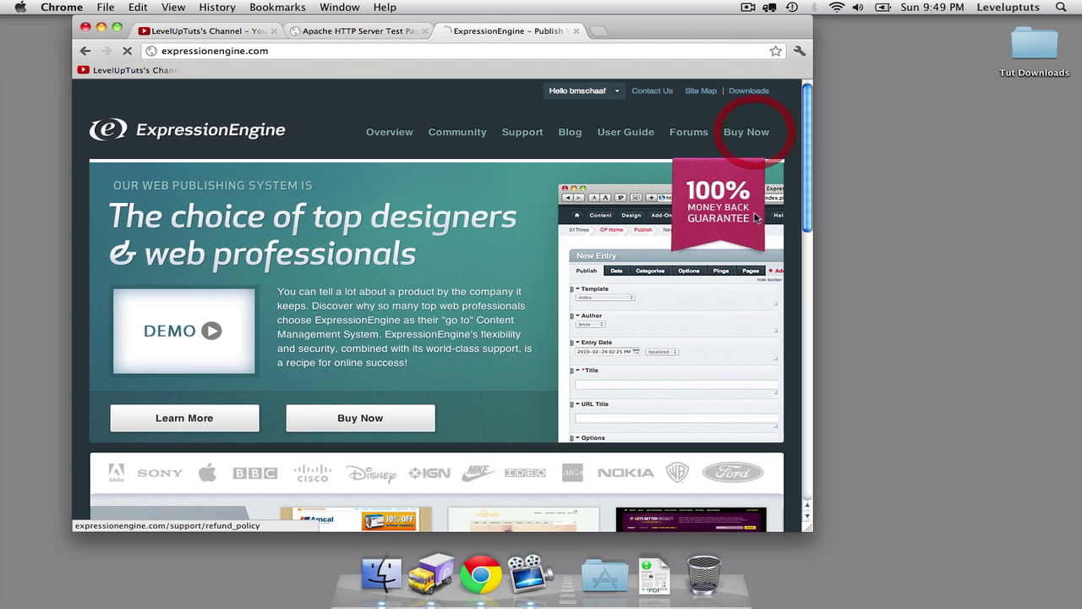
pyautogui.scroll(-3, 302, 275)
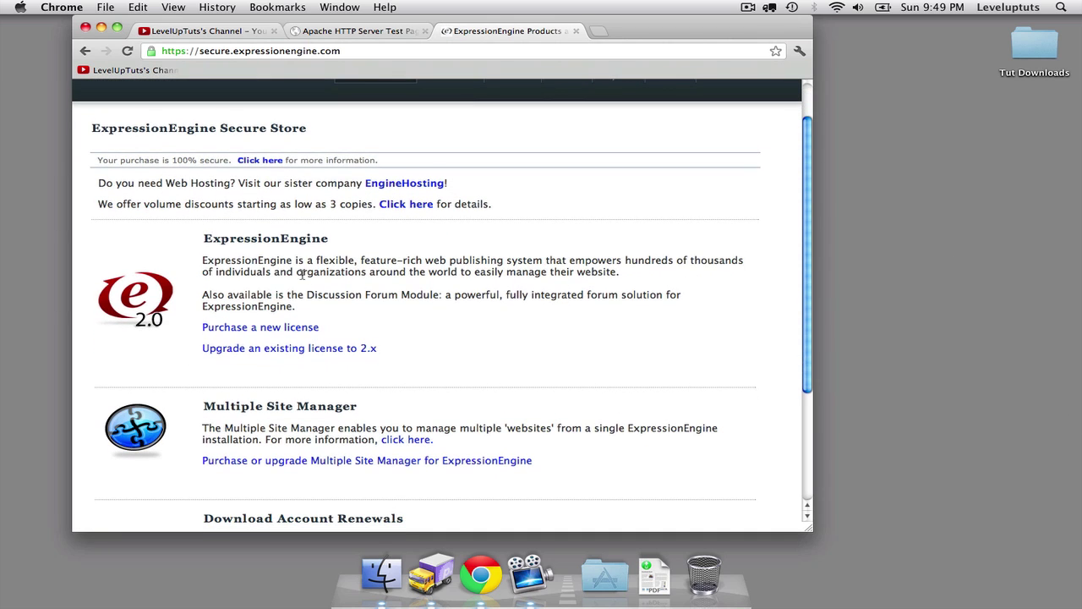
pyautogui.click(272, 327)
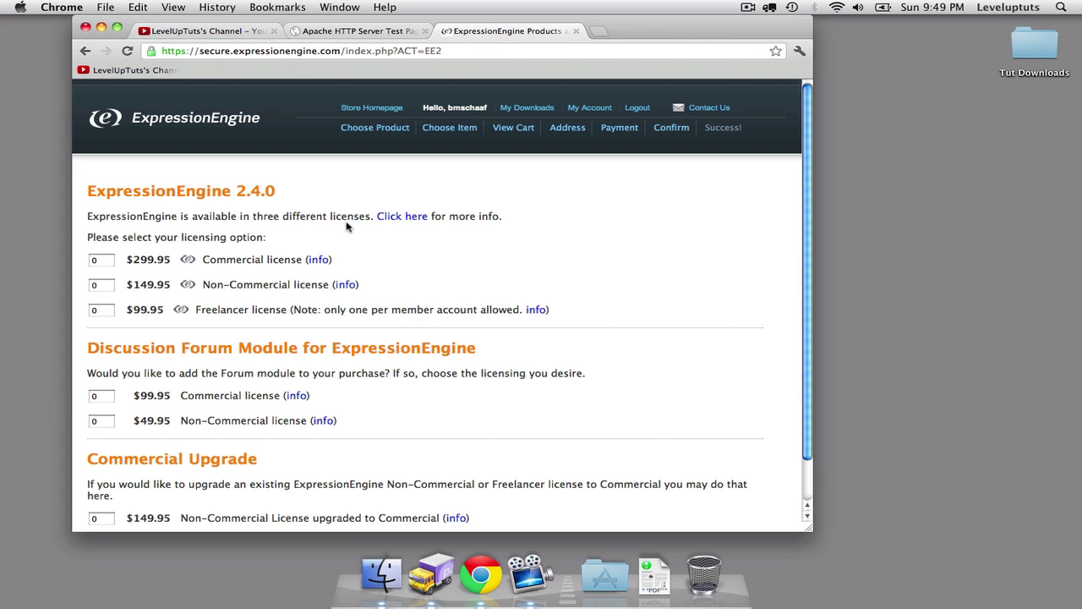
# From My Downloads, accept the 2.x Non-Commercial license and download ExpressionEngine2.4.0.zip.
pyautogui.click(525, 113)
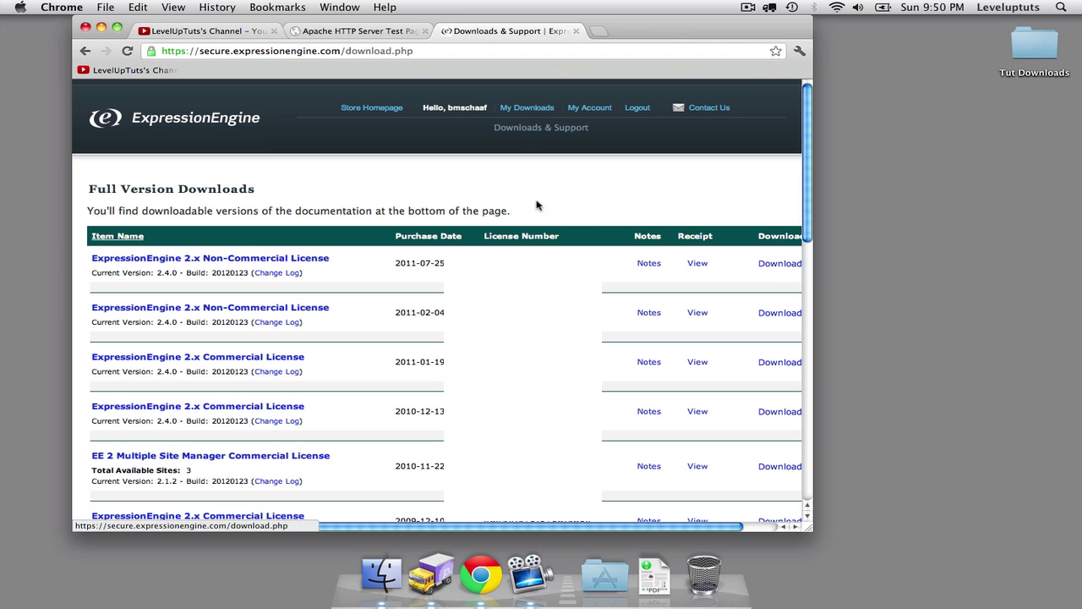
pyautogui.hscroll(2, 732, 266)
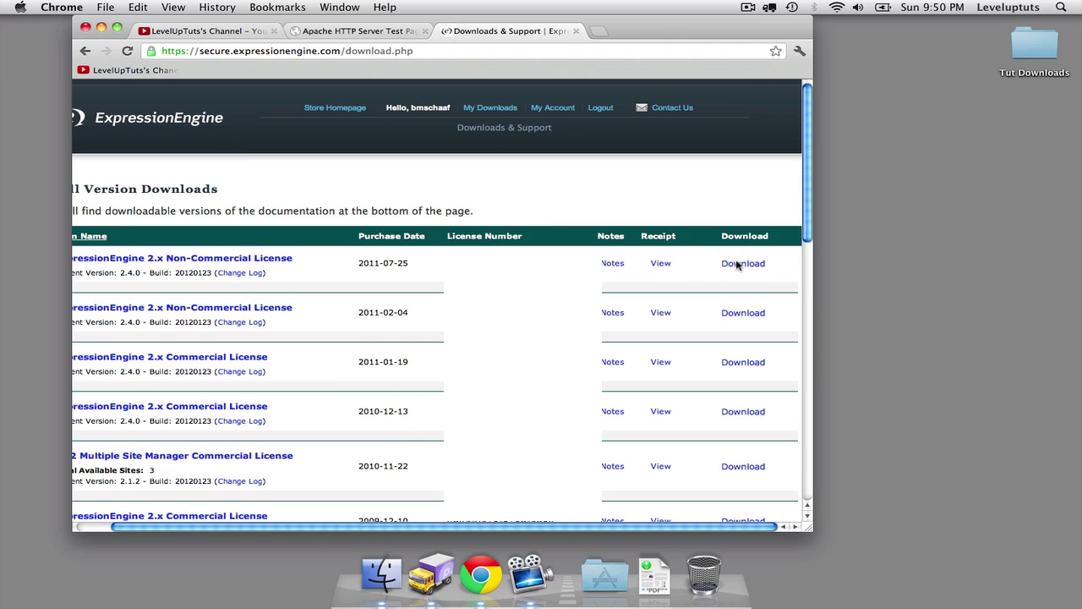
pyautogui.click(737, 265)
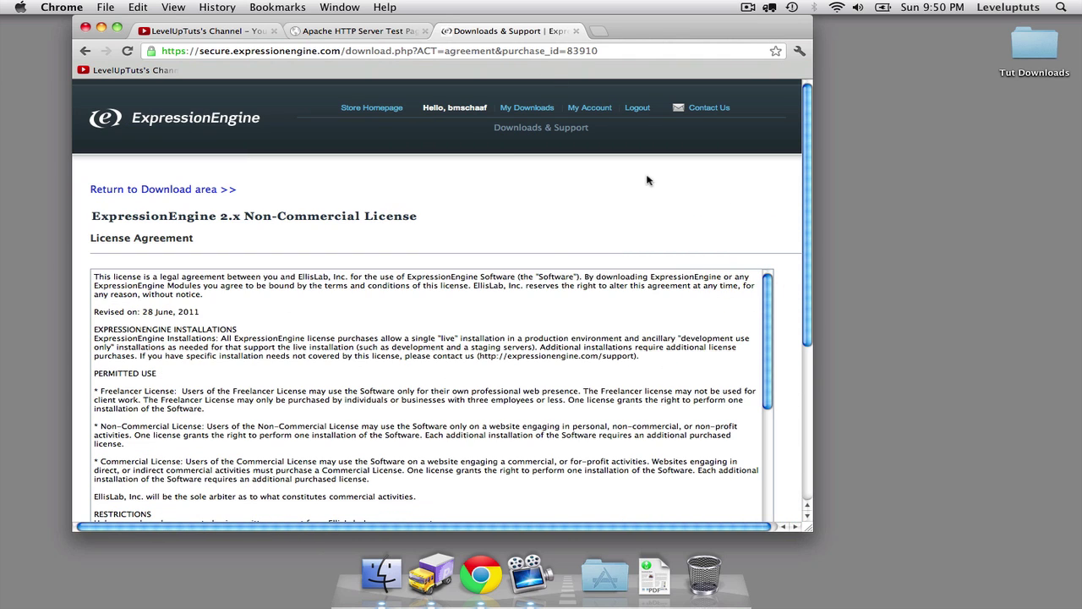
pyautogui.scroll(-5, 782, 220)
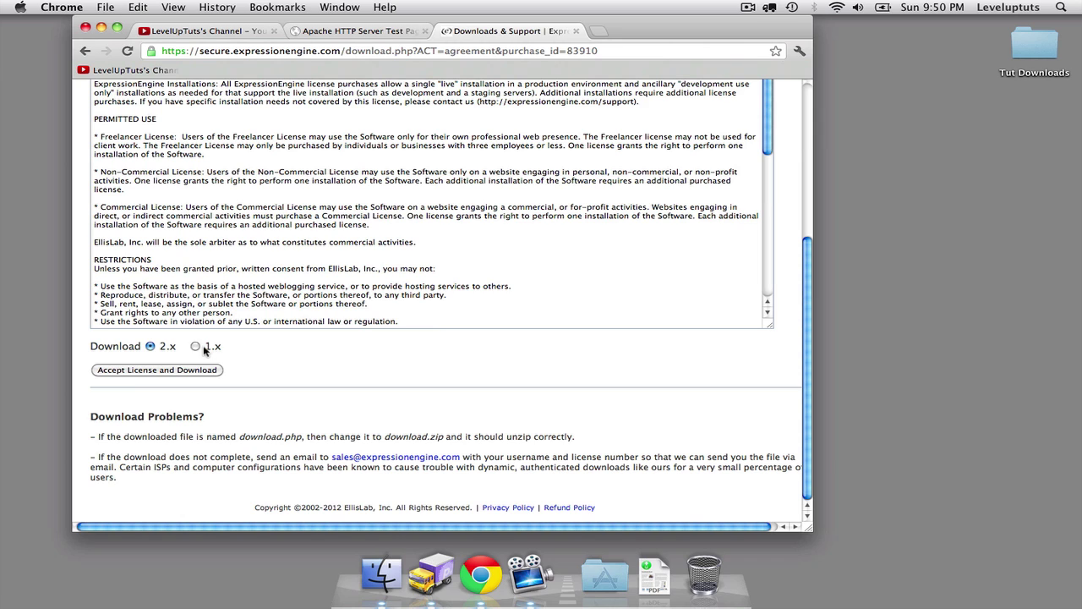
pyautogui.click(137, 370)
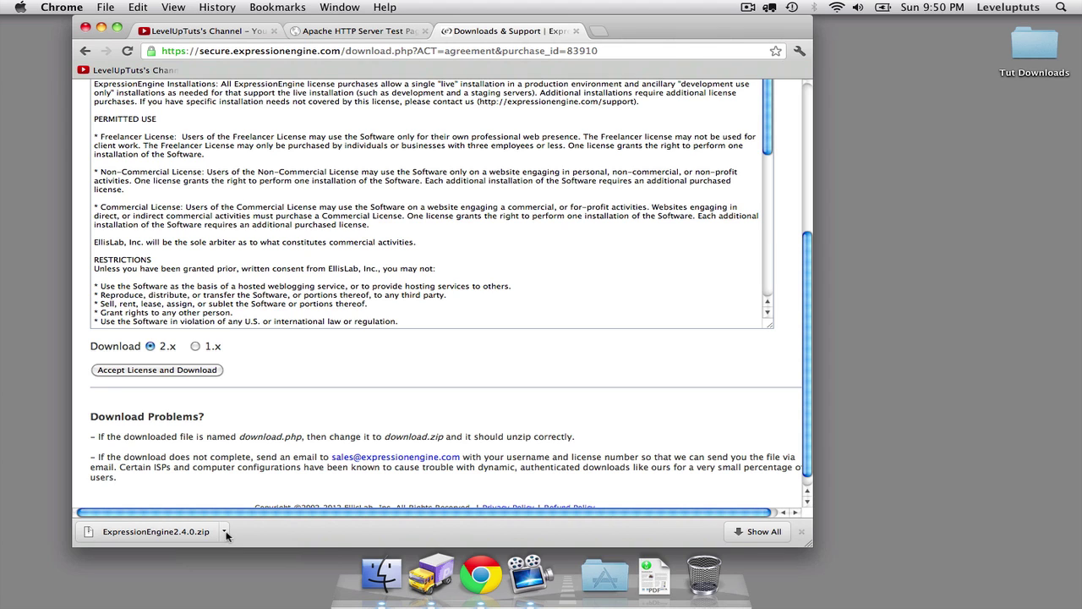
# Unzip ExpressionEngine2.4.0.zip in Tut Downloads and open the extracted folder.
pyautogui.doubleClick(1046, 54)
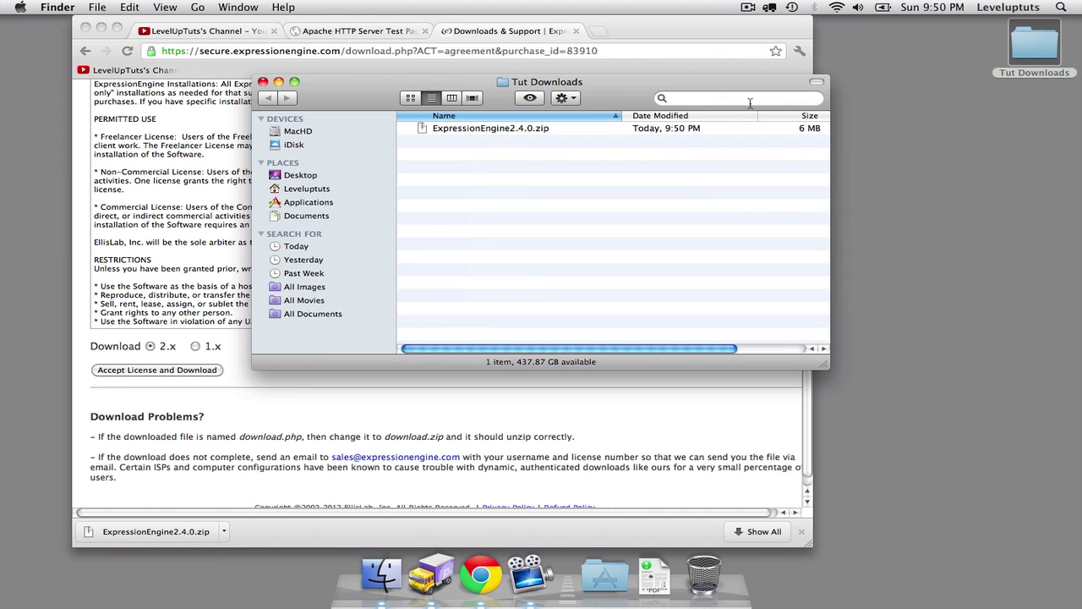
pyautogui.doubleClick(489, 129)
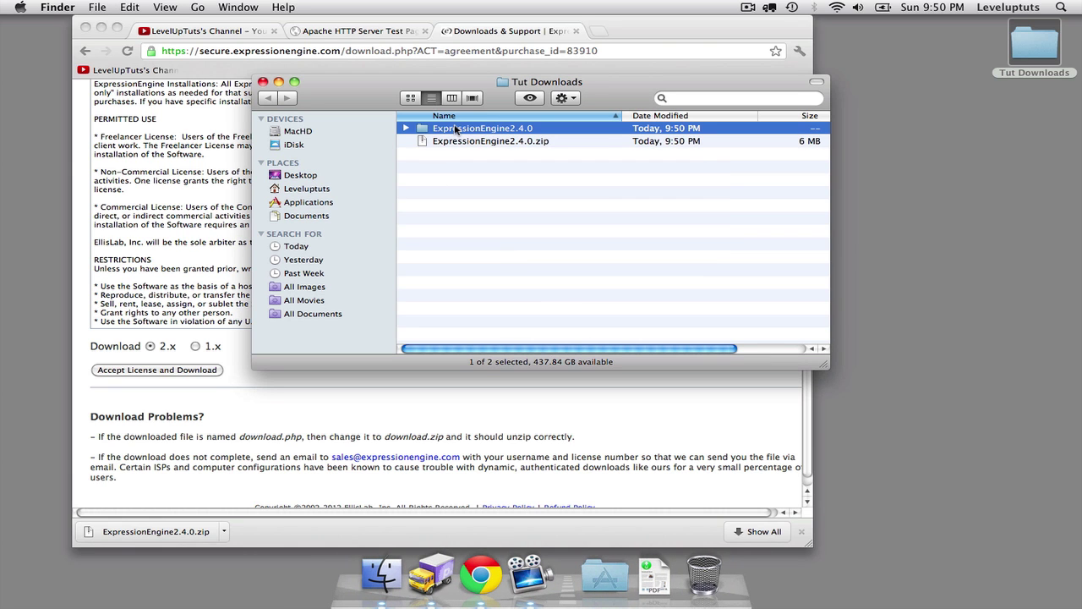
pyautogui.doubleClick(455, 128)
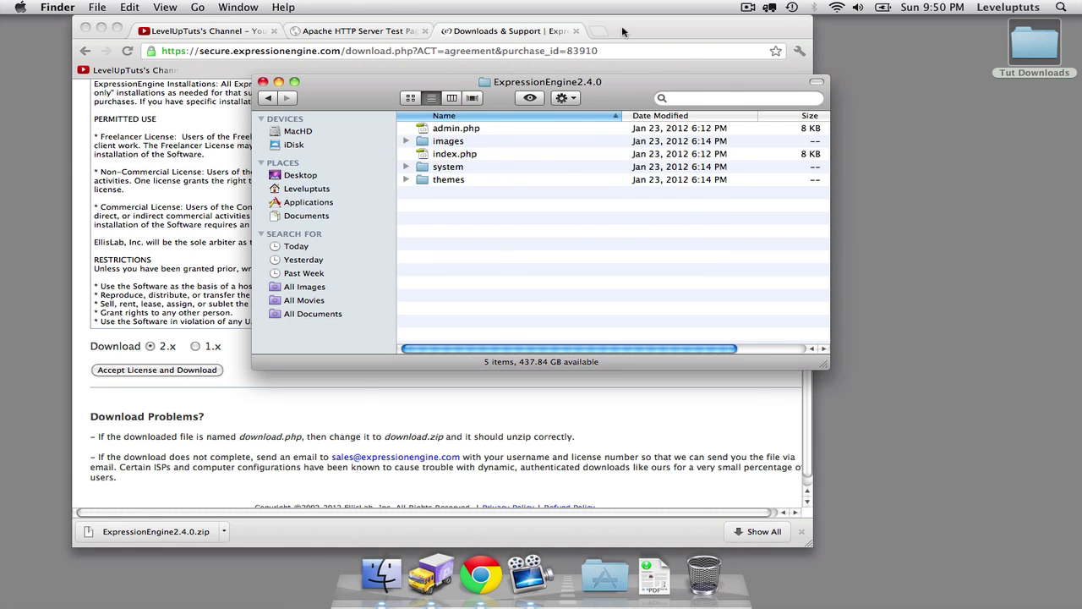
# Hide Chrome and make the ExpressionEngine2.4.0 folder window taller.
pyautogui.click(622, 31)
pyautogui.press('super+h')
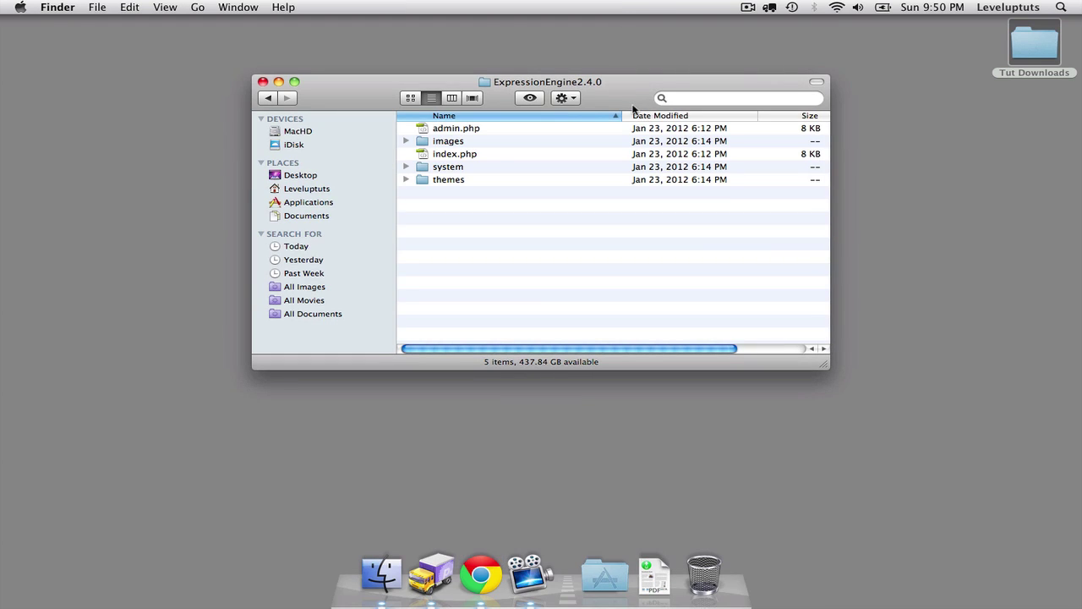
pyautogui.moveTo(821, 370); pyautogui.dragTo(799, 425)
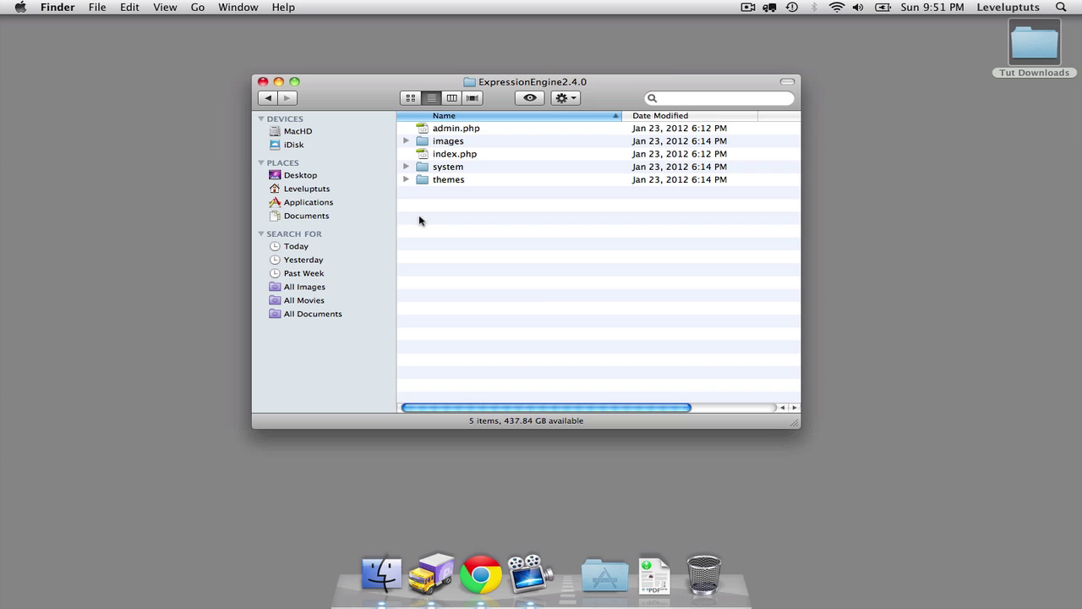
# Select all five ExpressionEngine items and drag them into the lvlupee folder in Transmit.
pyautogui.click(451, 179)
pyautogui.keyDown('shift'); pyautogui.click(451, 128); pyautogui.keyUp('shift')
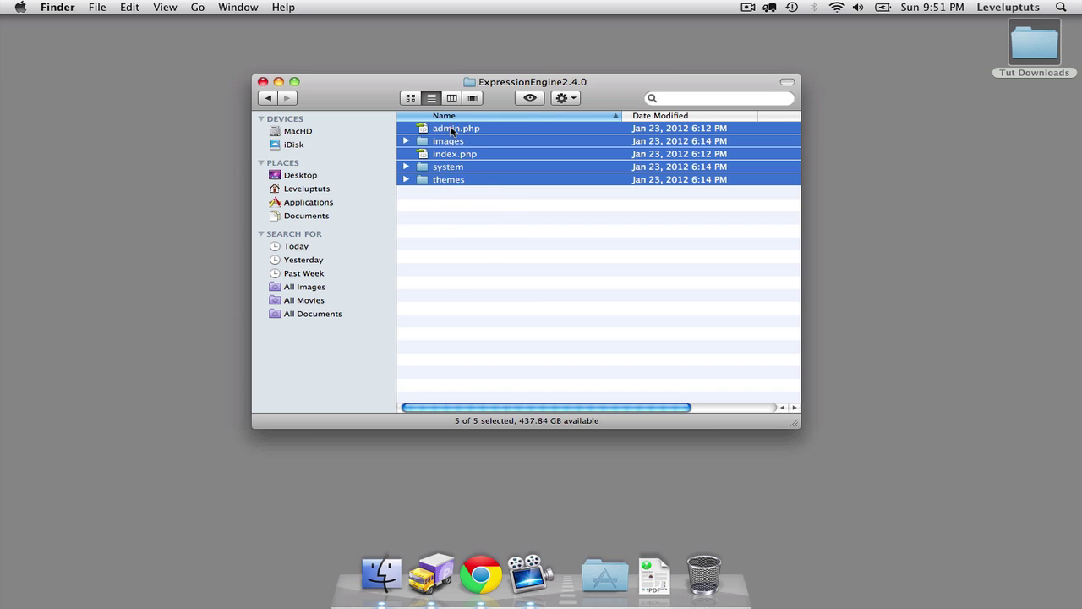
pyautogui.click(445, 575)
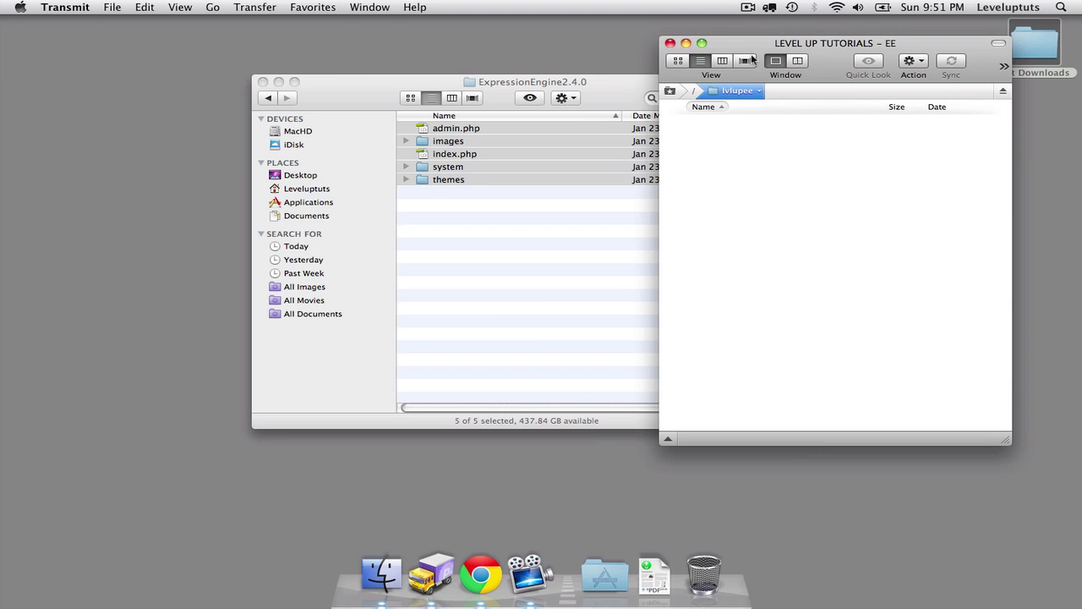
pyautogui.moveTo(763, 43); pyautogui.dragTo(665, 69)
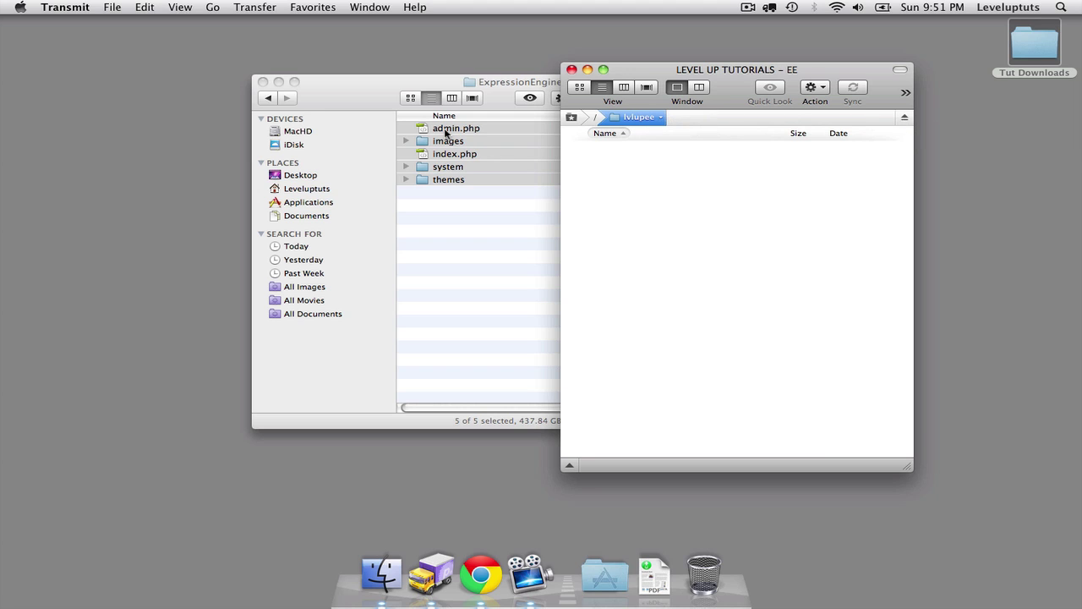
pyautogui.moveTo(446, 132); pyautogui.dragTo(653, 212)
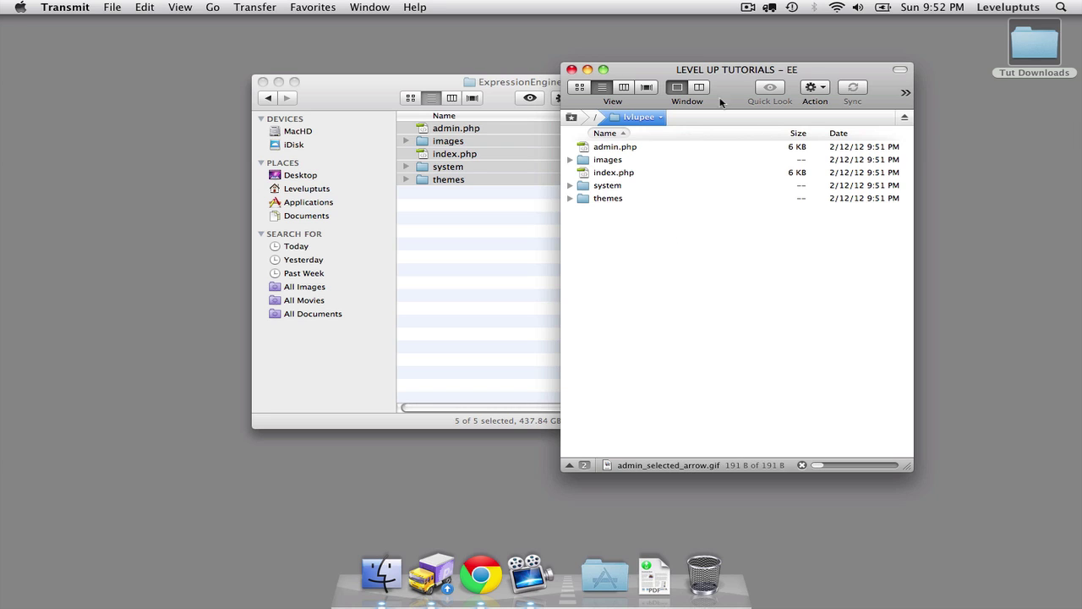
pyautogui.click(749, 7)
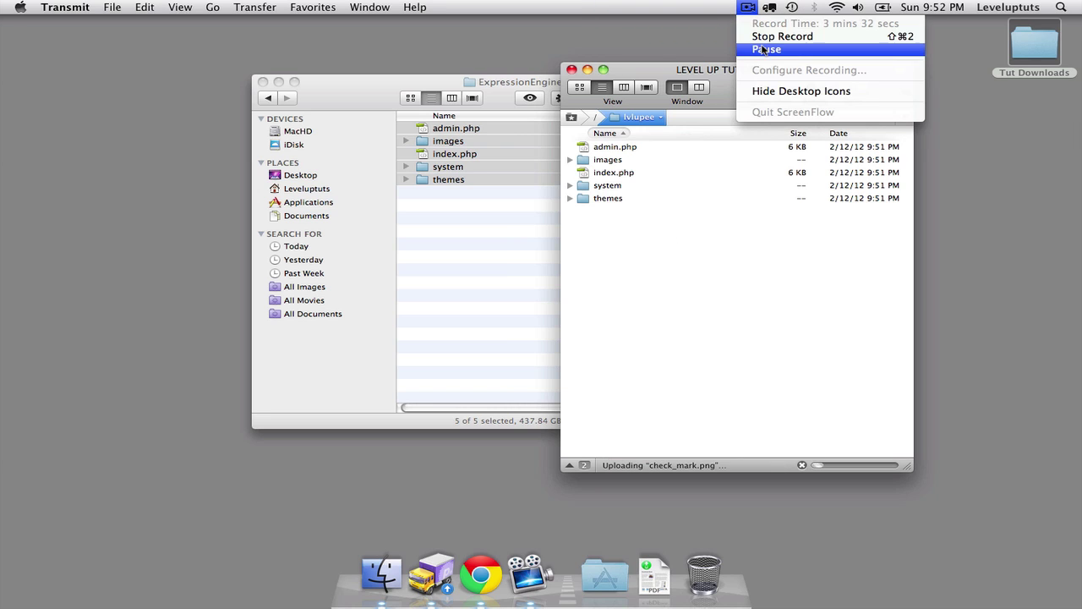
pyautogui.click(762, 37)
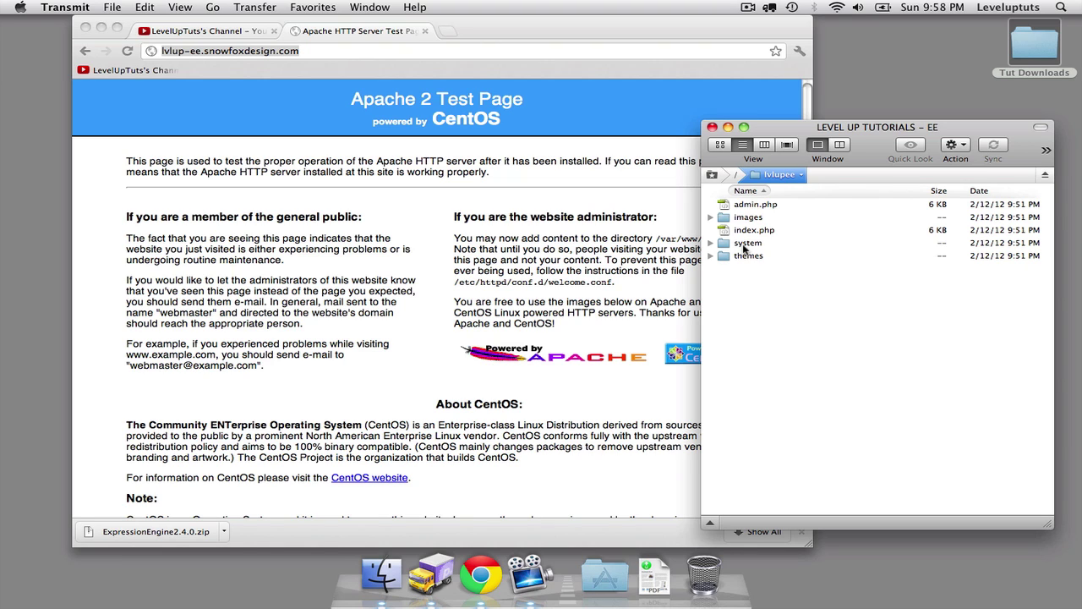
# Browse to lvlupee/system/expressionengine/config and select config.php and database.php.
pyautogui.doubleClick(746, 244)
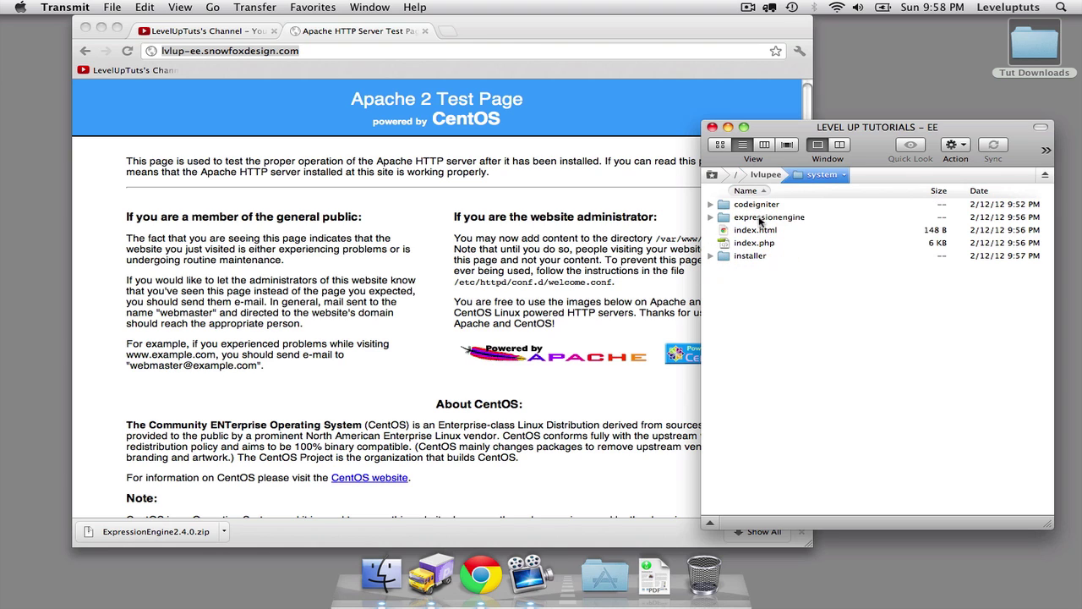
pyautogui.click(759, 219)
pyautogui.doubleClick(760, 219)
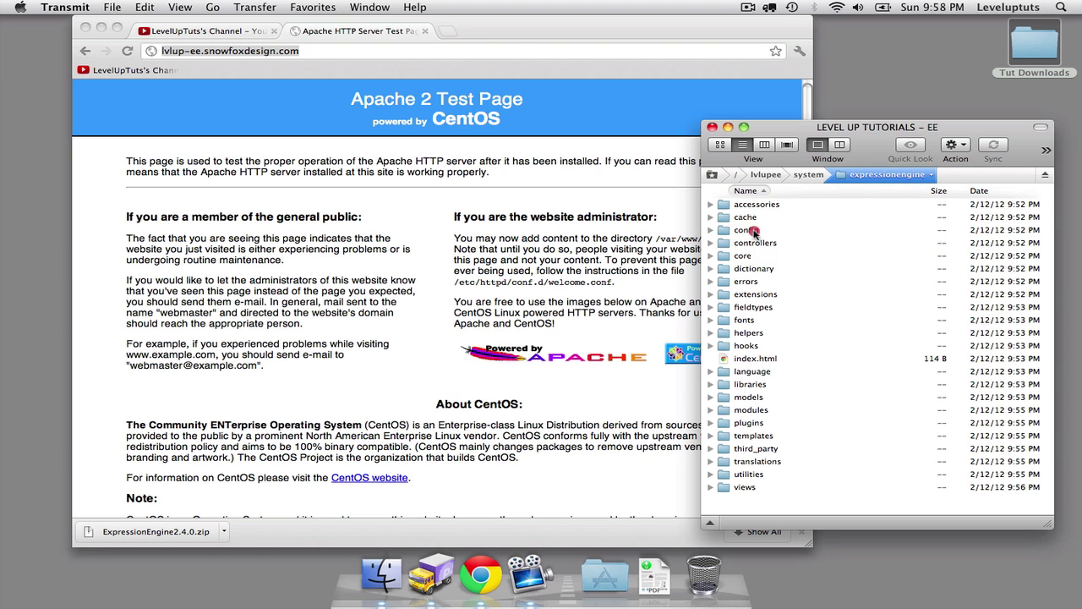
pyautogui.doubleClick(755, 230)
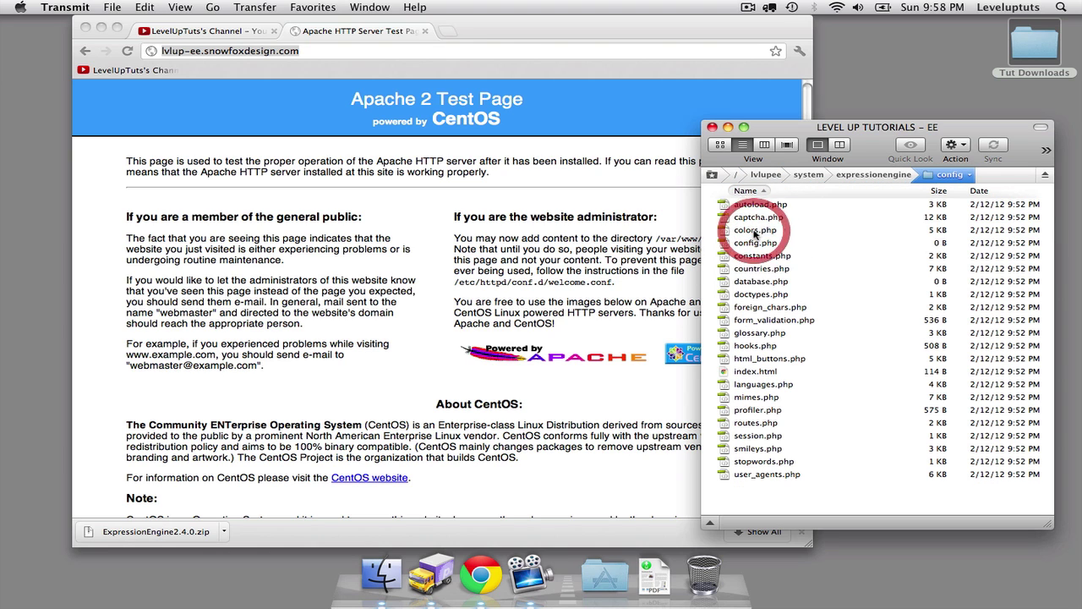
pyautogui.click(763, 282)
pyautogui.keyDown('super'); pyautogui.click(766, 243); pyautogui.keyUp('super')
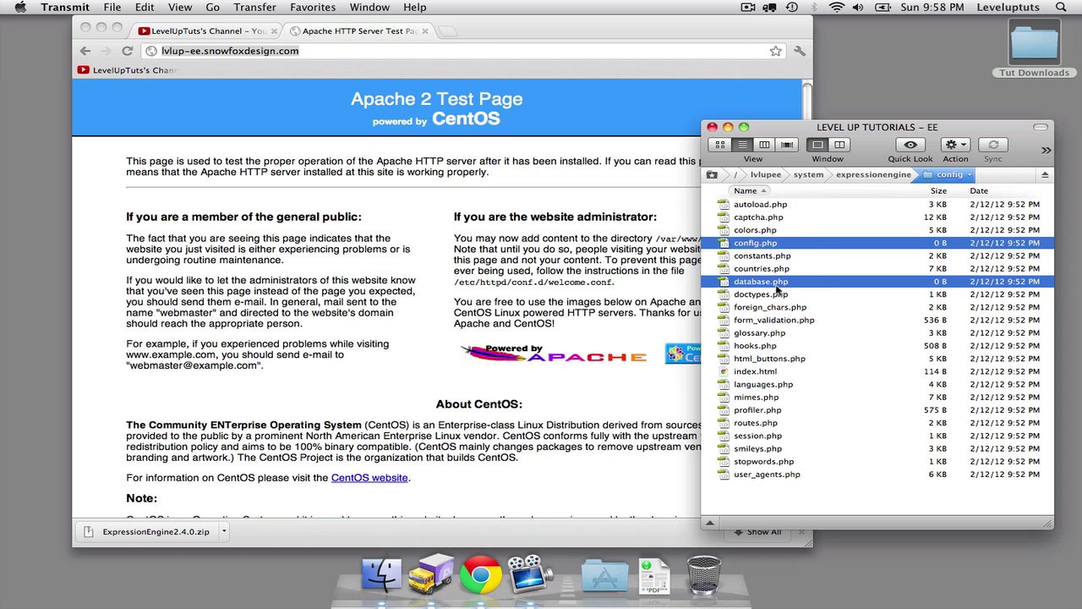
# Add group and world write to both files, applying 666 permissions.
pyautogui.press('super+i')
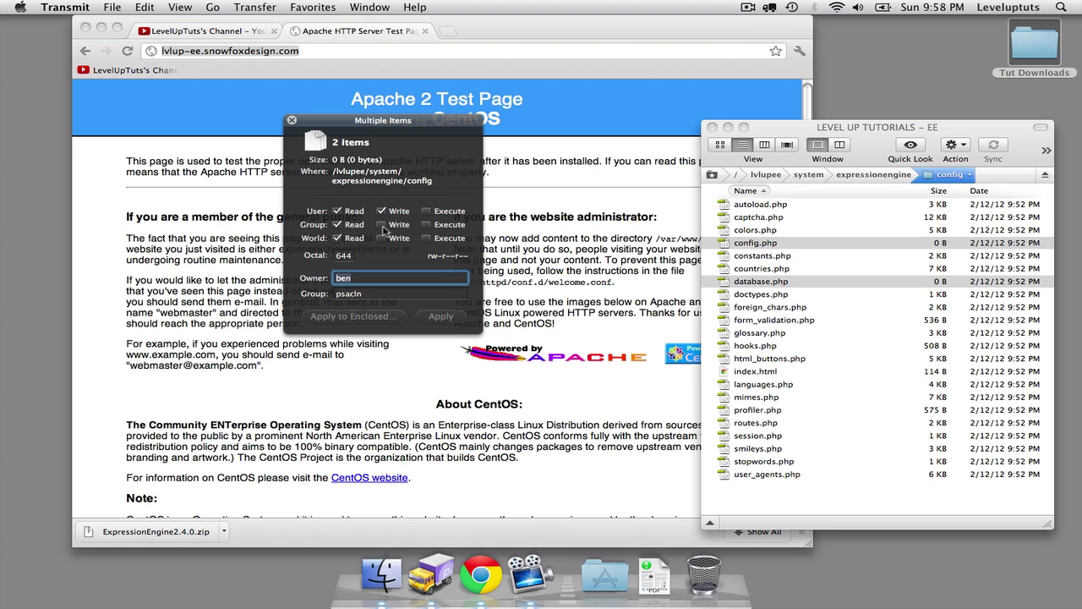
pyautogui.click(381, 224)
pyautogui.click(381, 238)
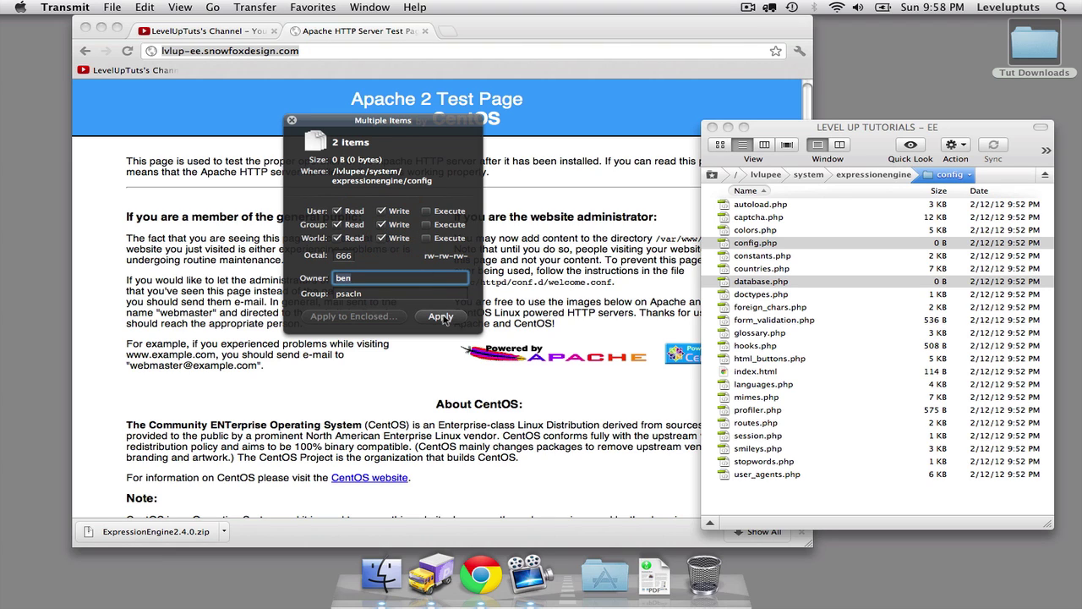
pyautogui.click(442, 317)
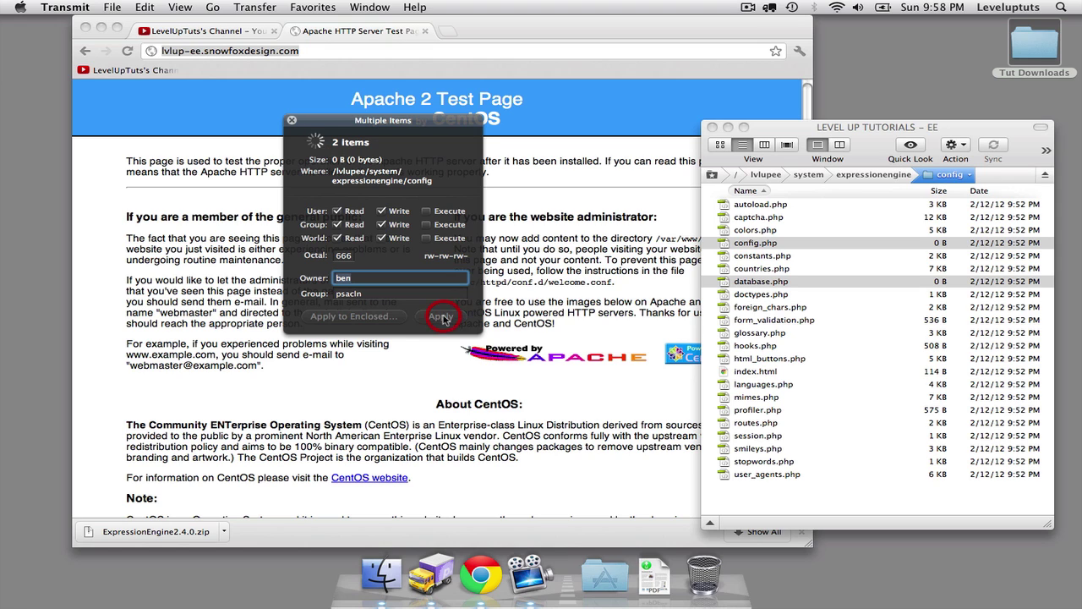
pyautogui.click(292, 121)
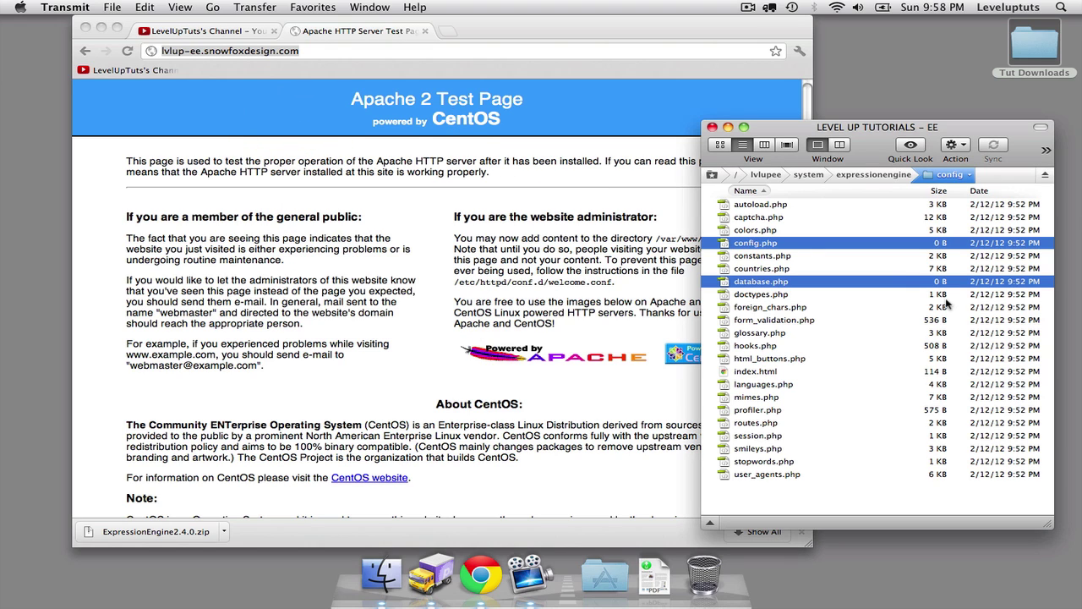
# Select the cache folder in expressionengine and apply 777 by adding world write.
pyautogui.click(864, 174)
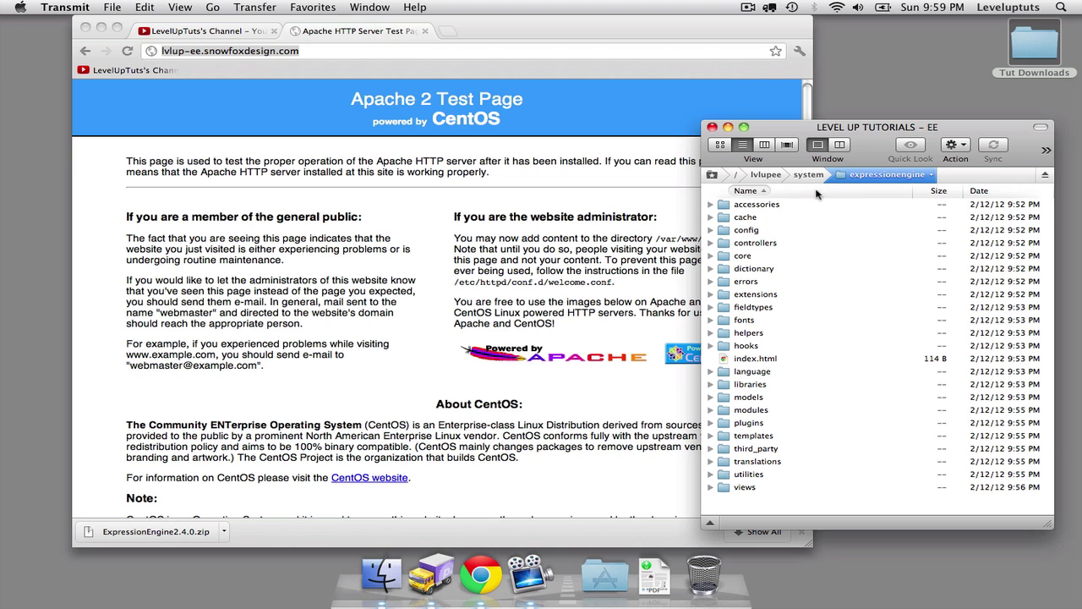
pyautogui.click(744, 216)
pyautogui.press('super+i')
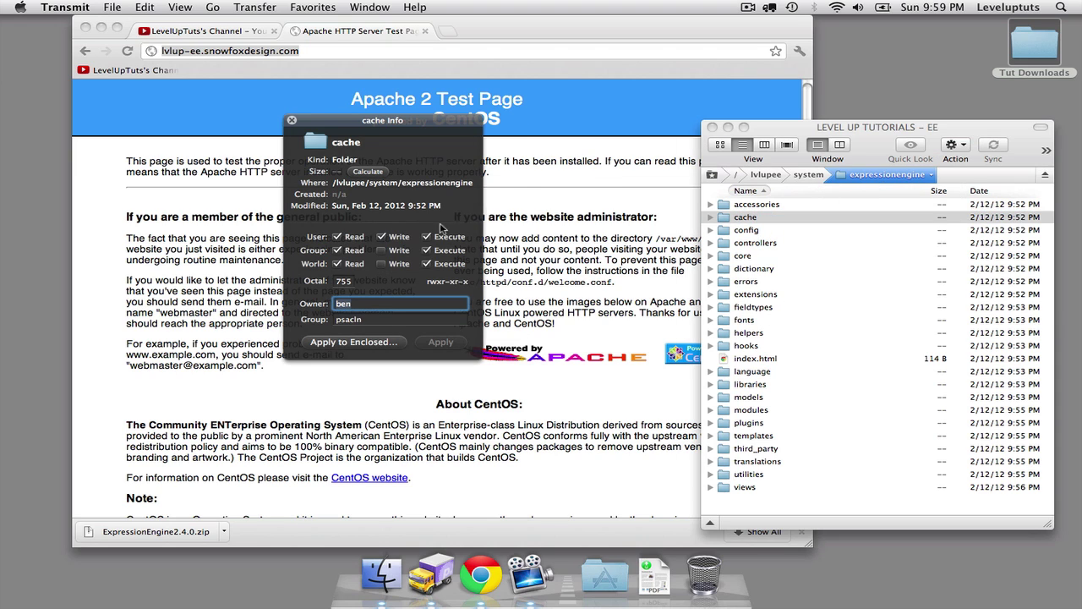
pyautogui.click(381, 263)
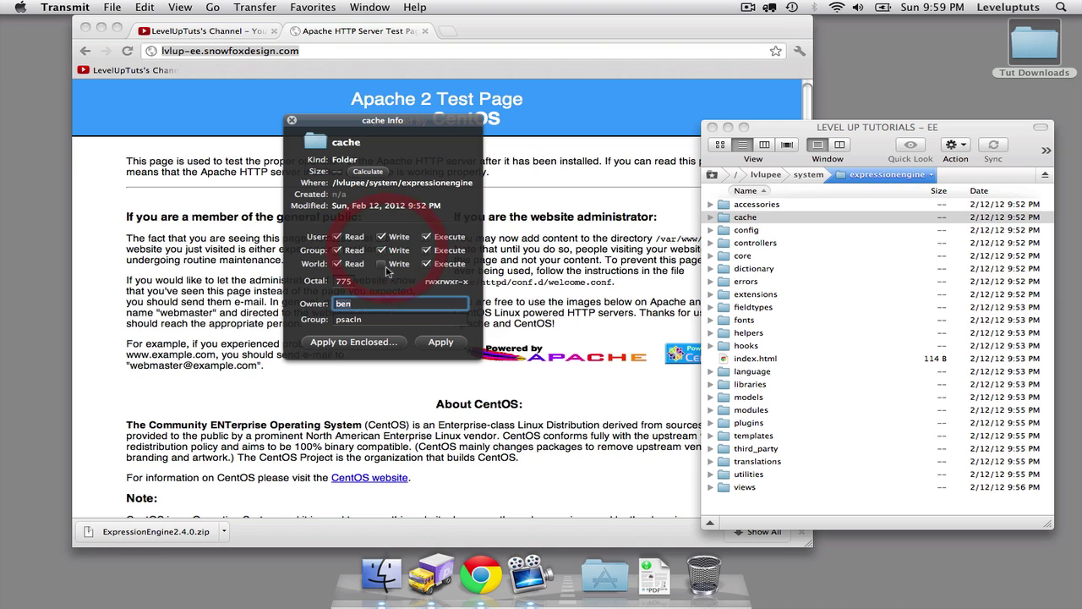
pyautogui.click(440, 341)
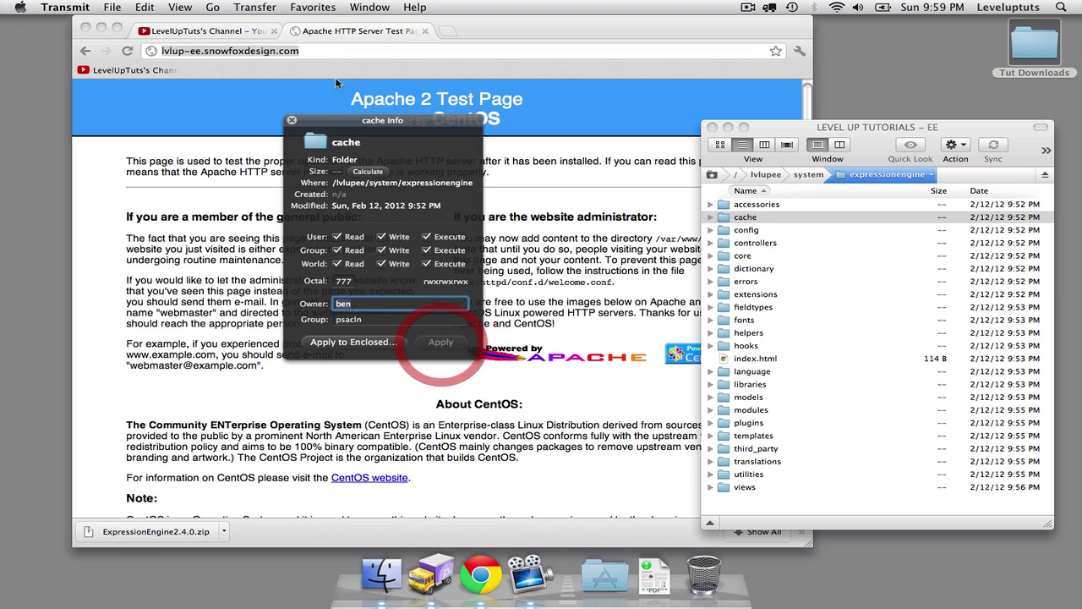
# In lvlupee/images, select avatars, member_photos, pm_attachments, signature_attachments, smileys and uploads.
pyautogui.click(292, 120)
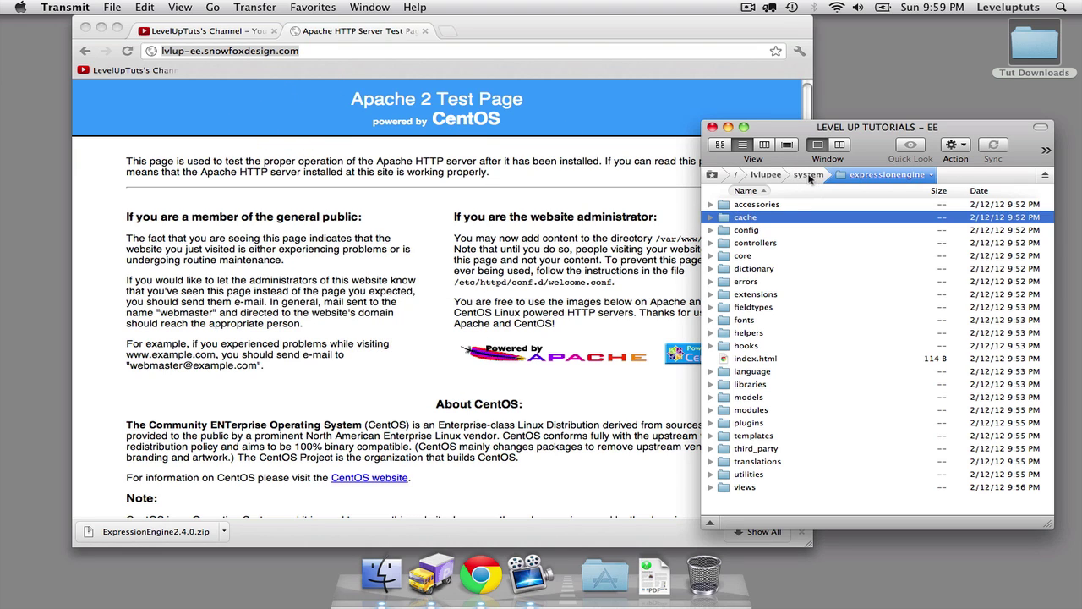
pyautogui.click(767, 175)
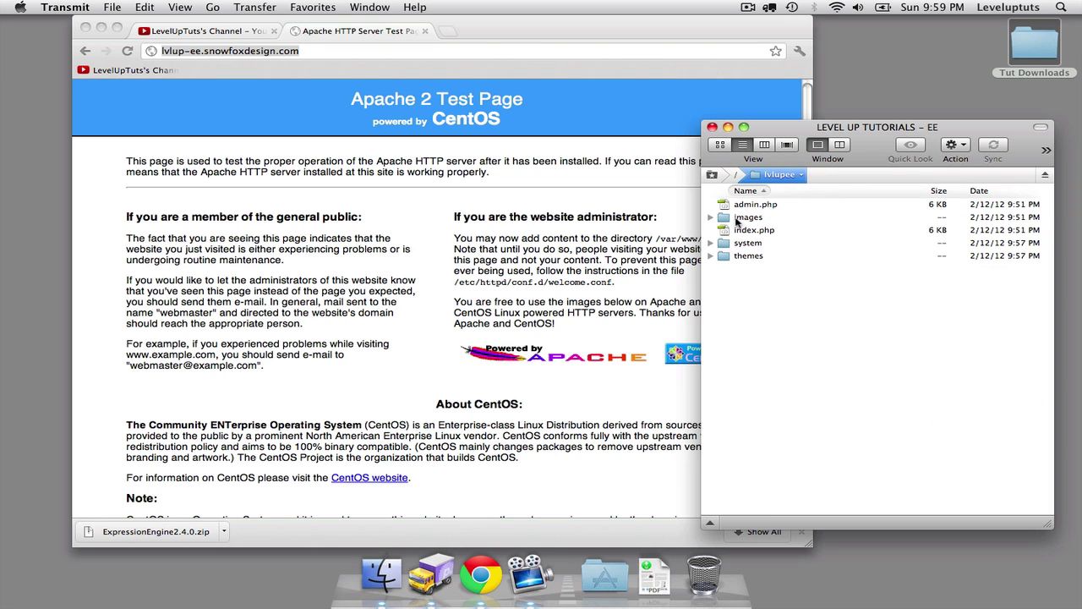
pyautogui.doubleClick(737, 219)
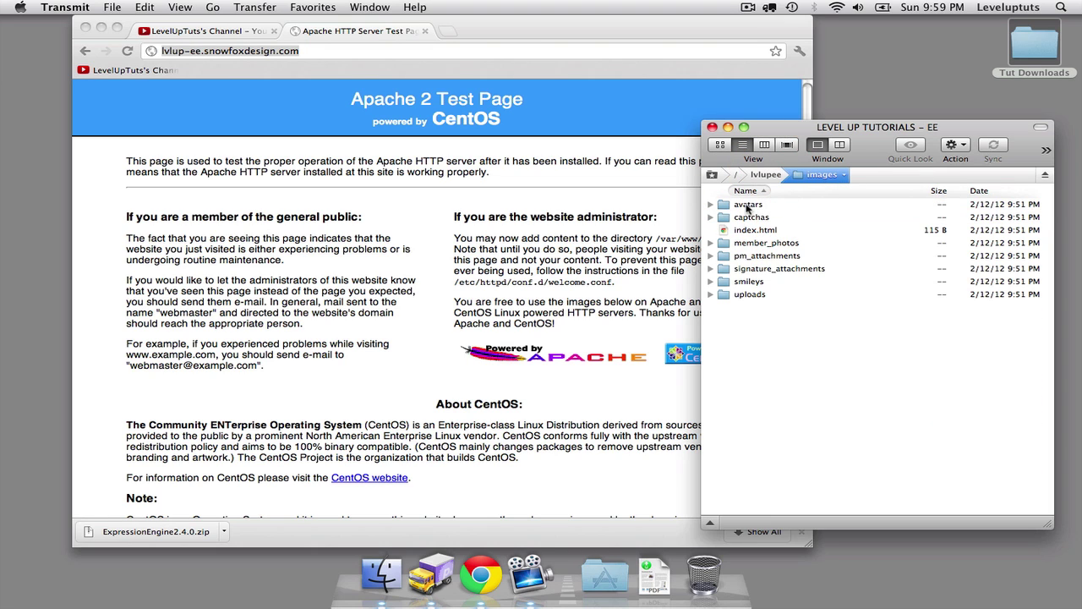
pyautogui.click(747, 205)
pyautogui.keyDown('shift'); pyautogui.click(749, 217); pyautogui.keyUp('shift')
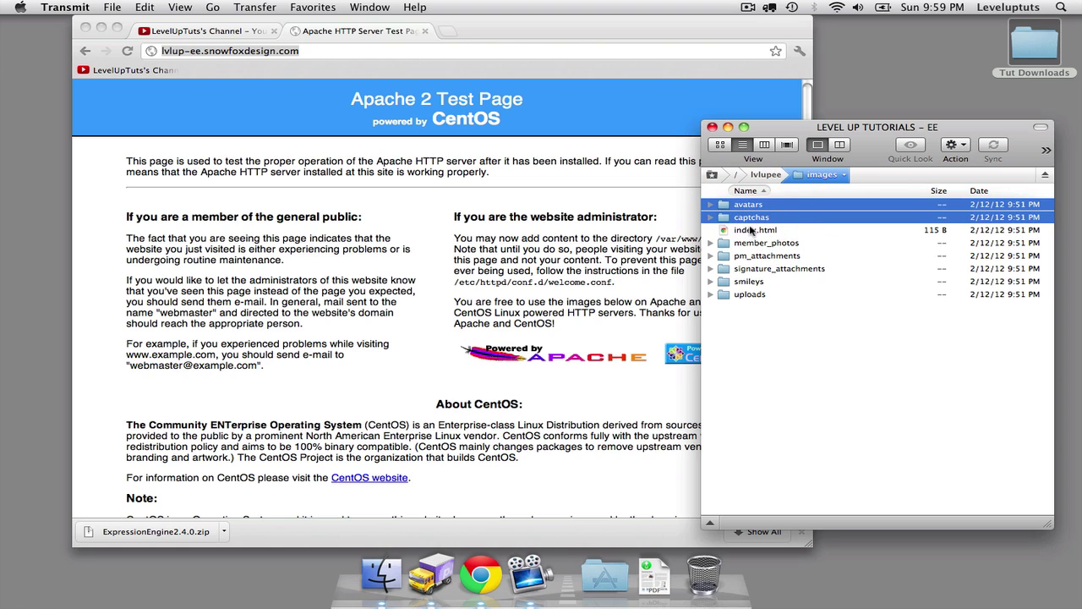
pyautogui.keyDown('super'); pyautogui.click(751, 218); pyautogui.keyUp('super')
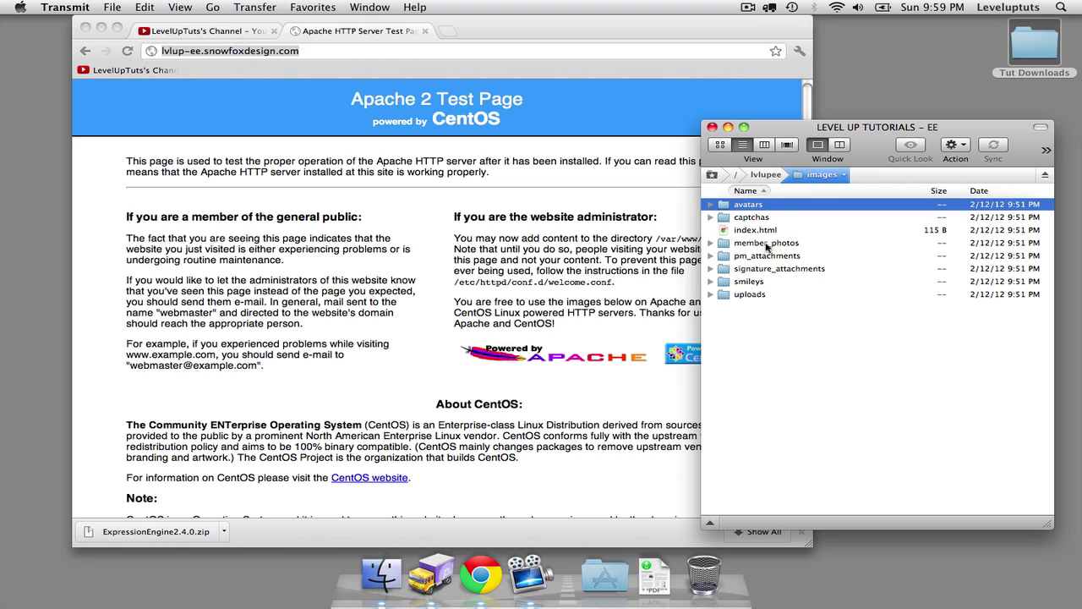
pyautogui.keyDown('super'); pyautogui.click(767, 244); pyautogui.keyUp('super')
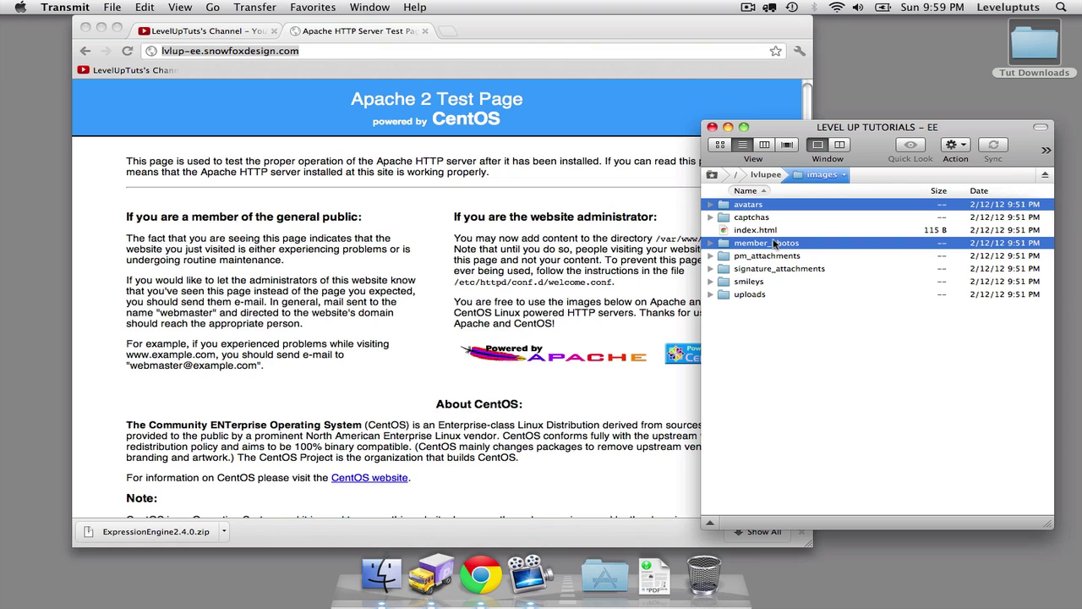
pyautogui.keyDown('super'); pyautogui.click(757, 257); pyautogui.keyUp('super')
pyautogui.keyDown('super'); pyautogui.click(754, 268); pyautogui.keyUp('super')
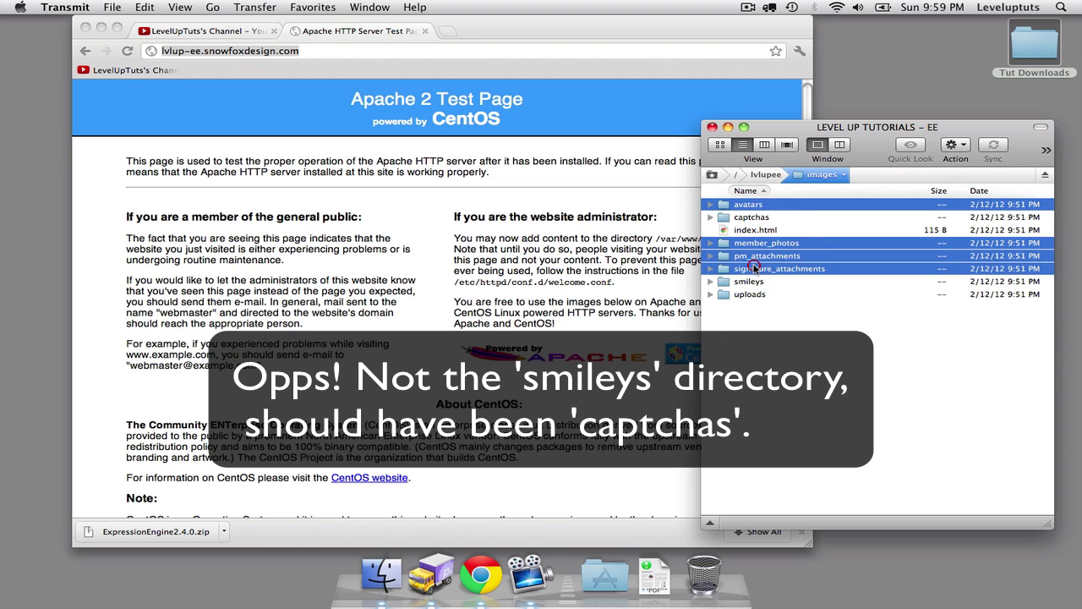
pyautogui.keyDown('super'); pyautogui.click(748, 282); pyautogui.keyUp('super')
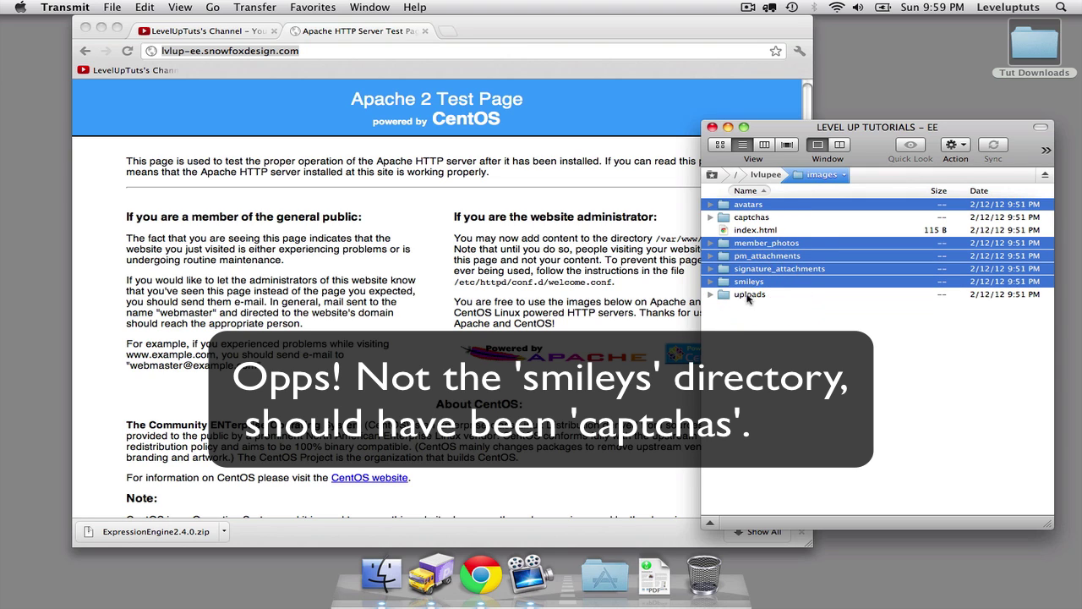
pyautogui.keyDown('super'); pyautogui.click(749, 294); pyautogui.keyUp('super')
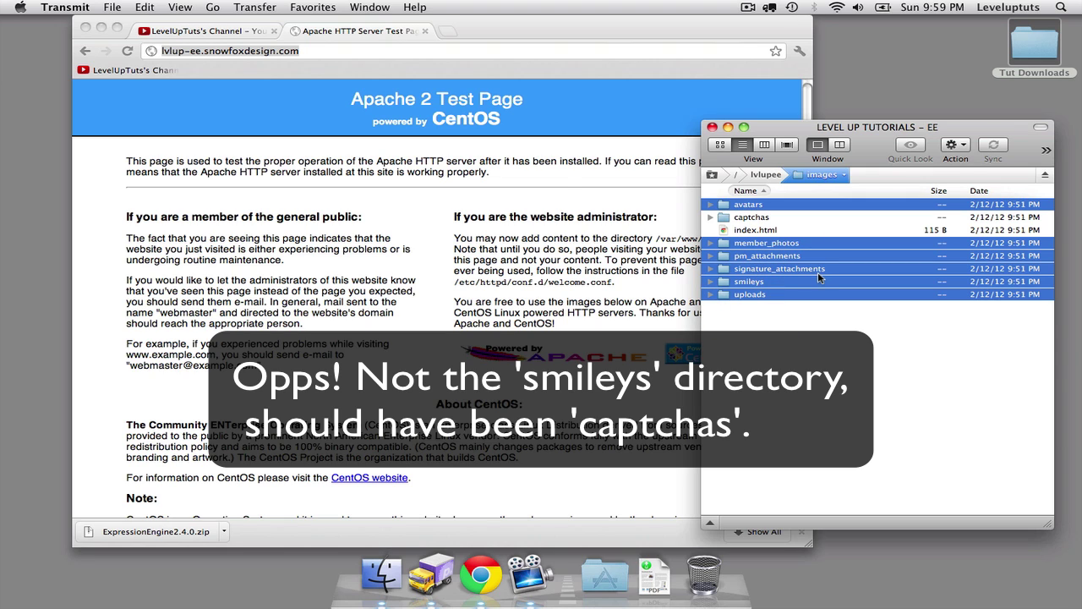
# Give the six selected folders world write access, applying 777 permissions.
pyautogui.press('super+i')
pyautogui.click(382, 230)
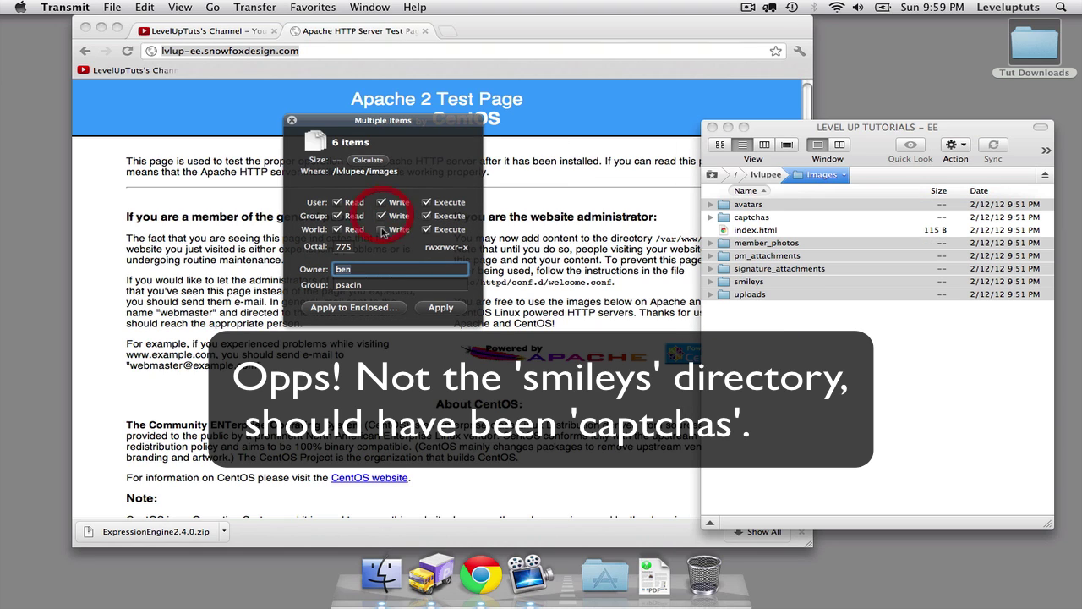
pyautogui.click(382, 229)
pyautogui.click(440, 307)
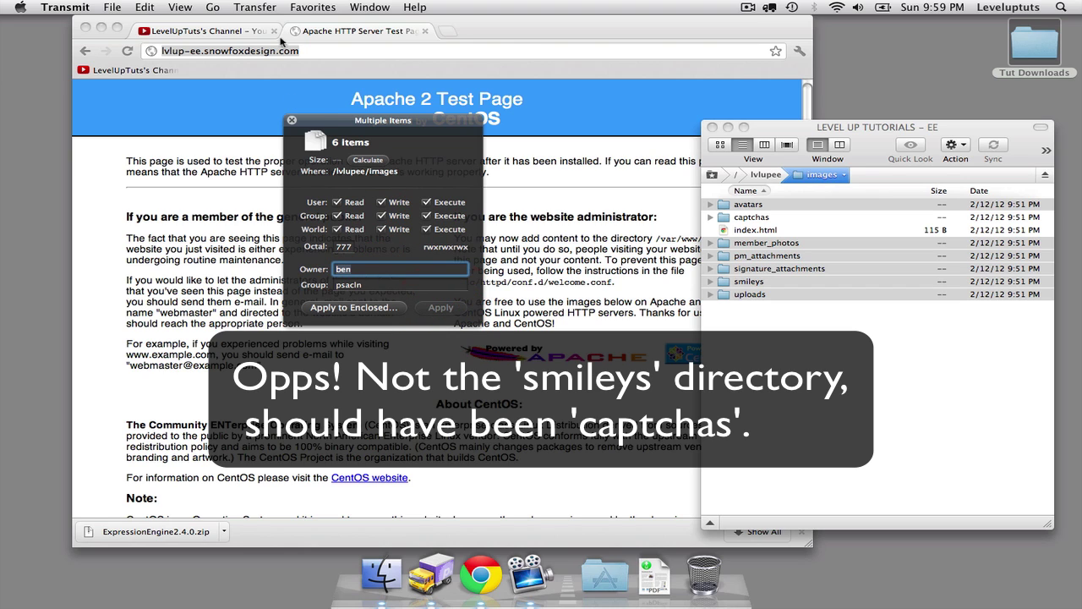
pyautogui.click(292, 120)
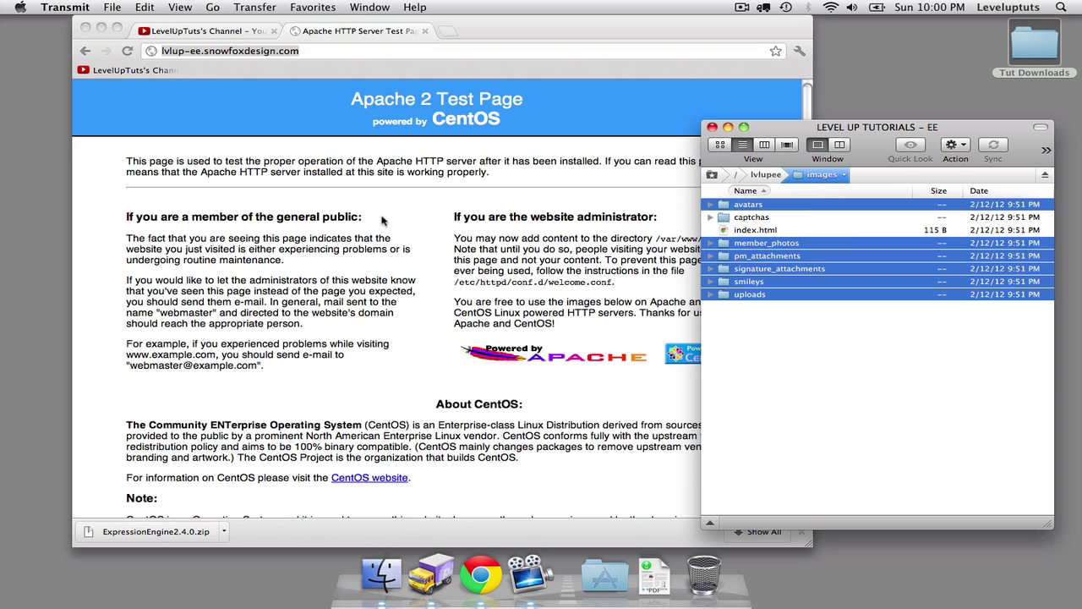
# Load the site's /admin.php address in the browser.
pyautogui.click(326, 236)
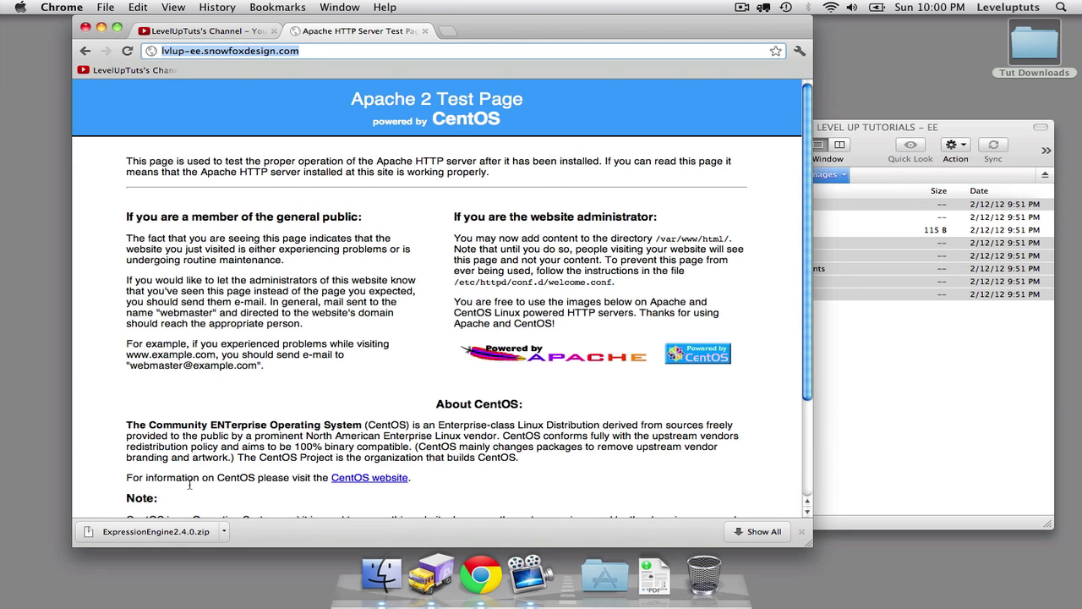
pyautogui.click(801, 531)
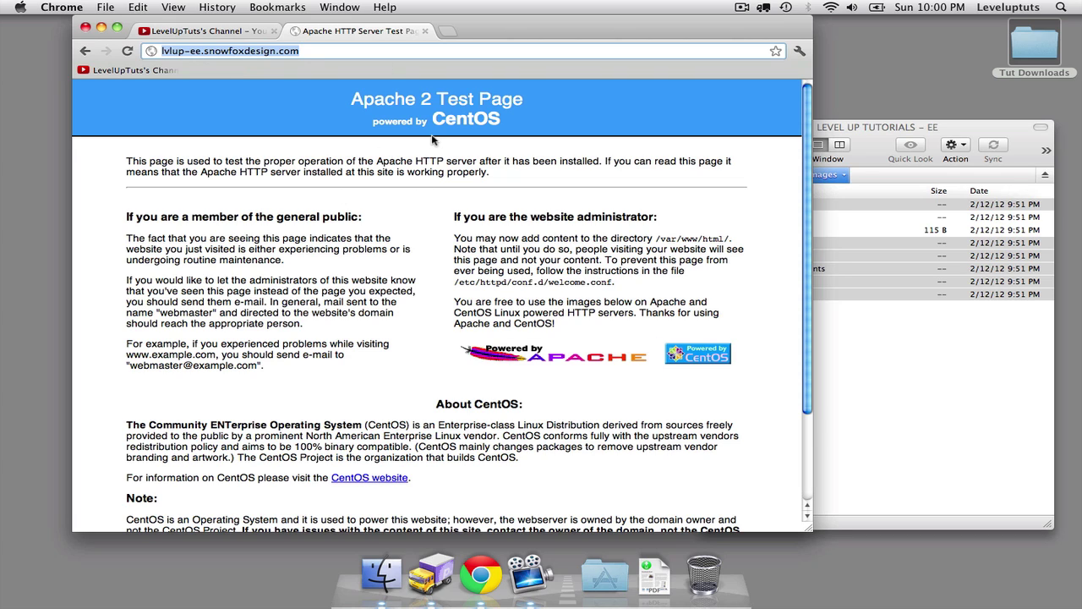
pyautogui.press('Return')
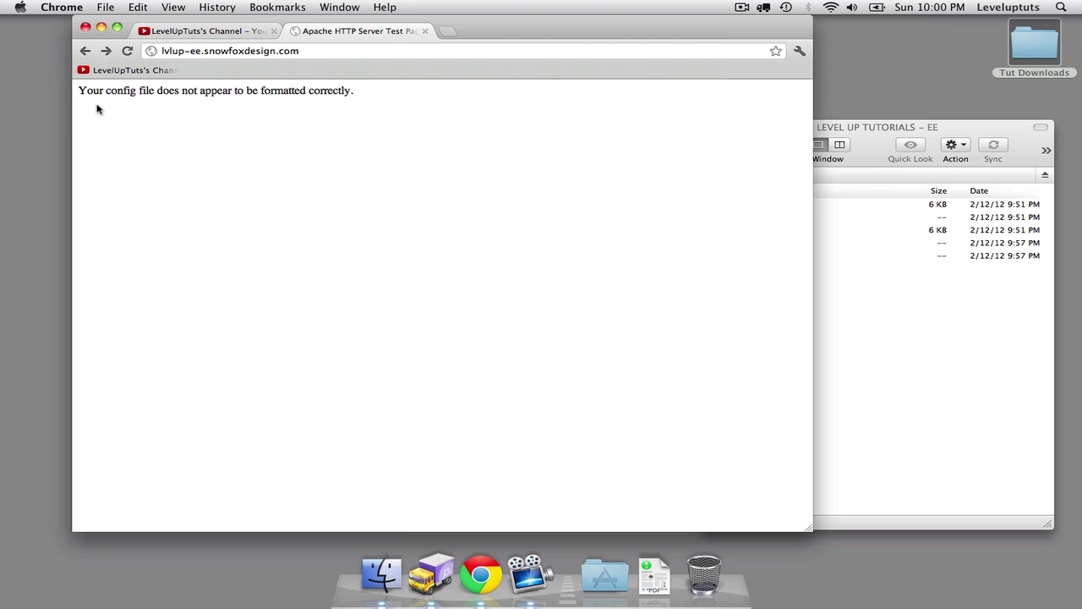
pyautogui.click(318, 51)
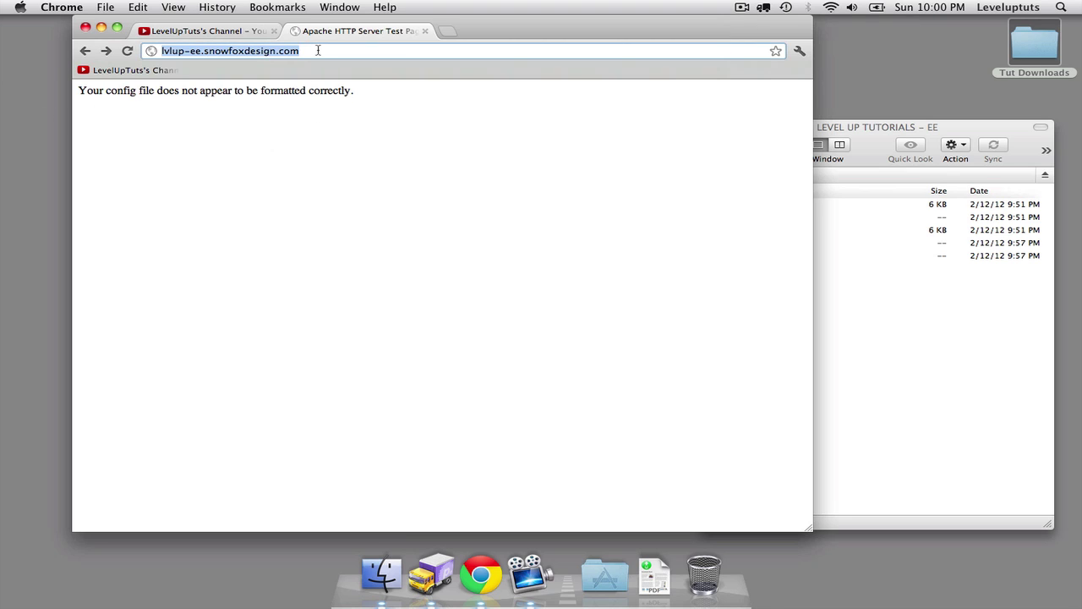
pyautogui.press('Right')
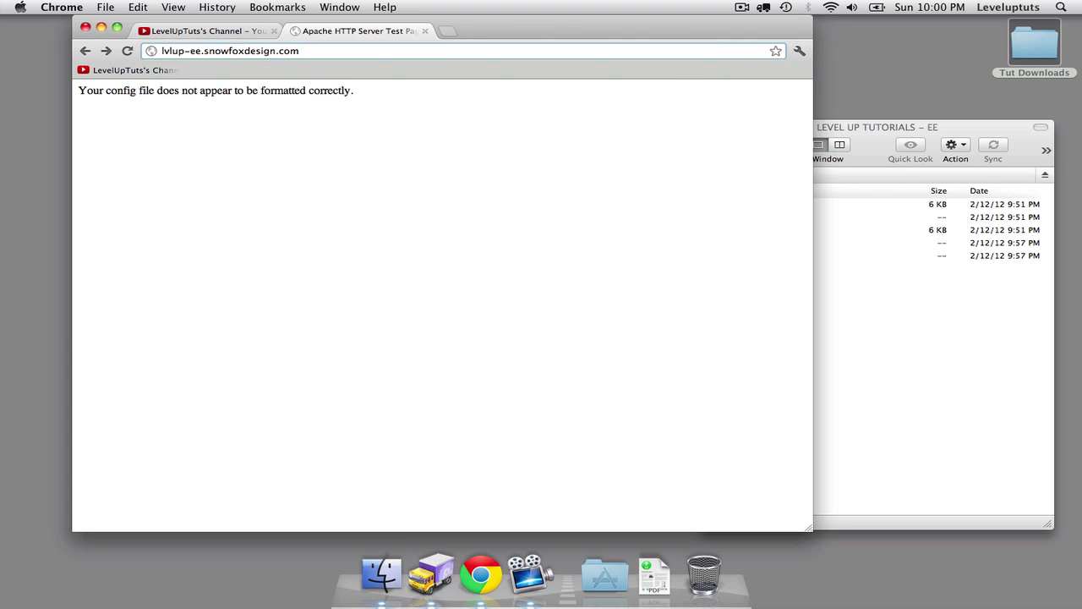
pyautogui.press('Return')
pyautogui.write('/')
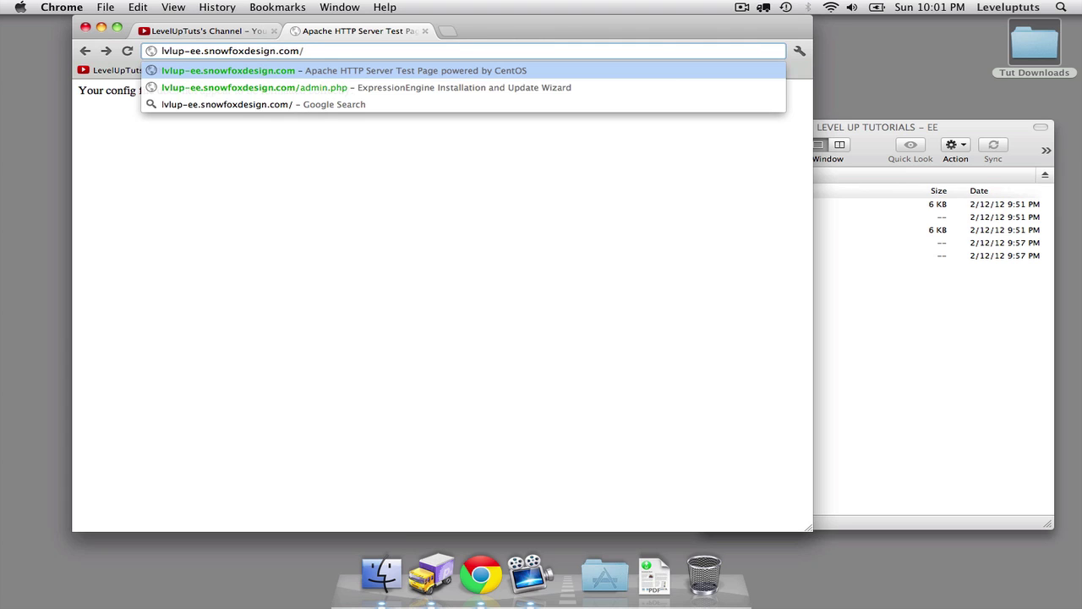
pyautogui.write('admin')
pyautogui.press('Return')
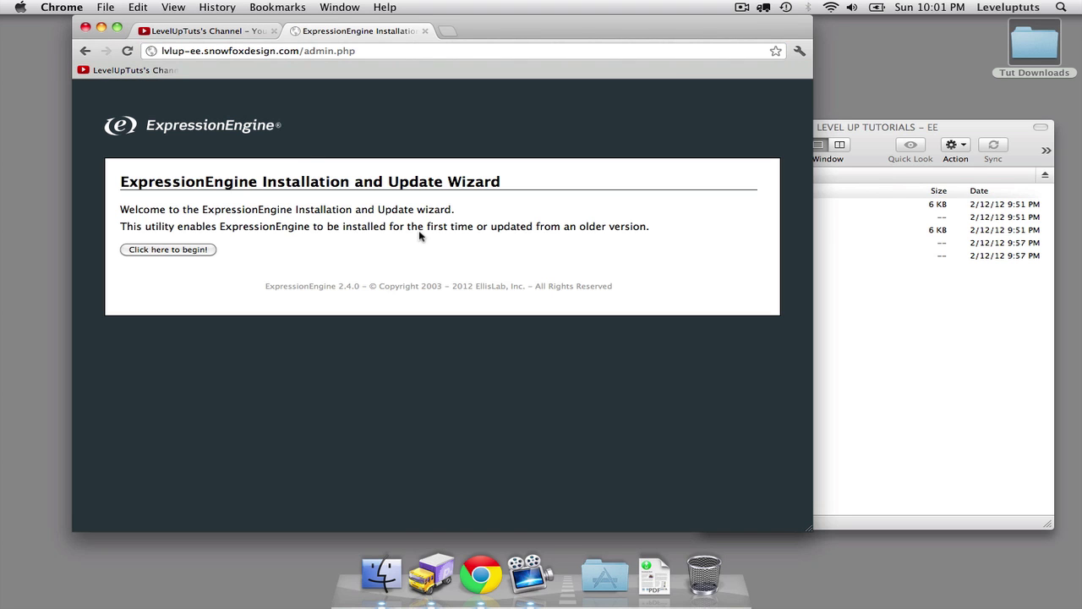
# Begin the wizard, choose a new install, and agree to the license terms.
pyautogui.click(198, 255)
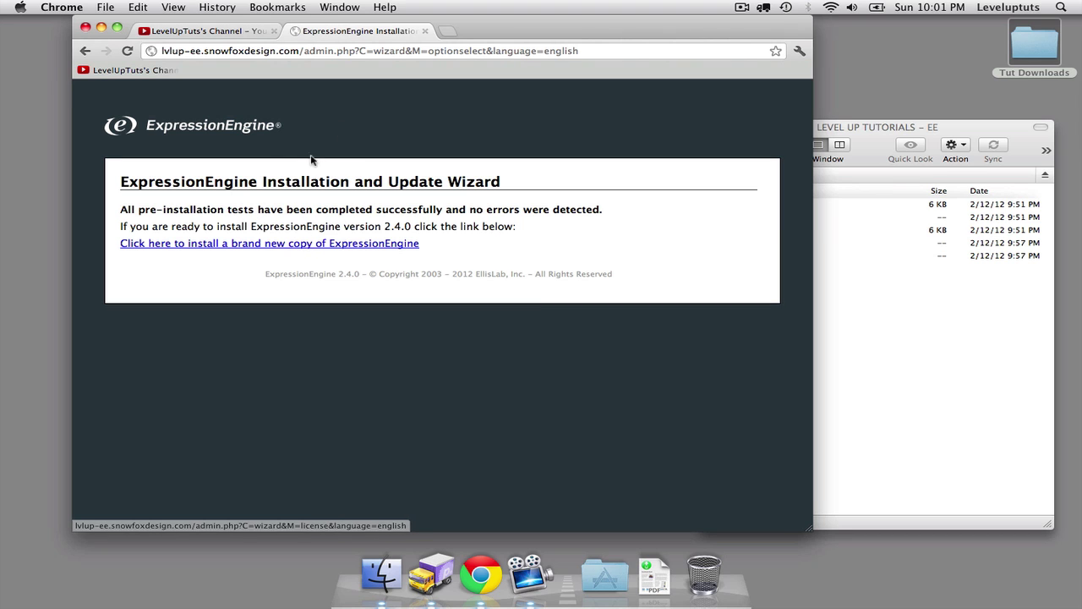
pyautogui.click(295, 244)
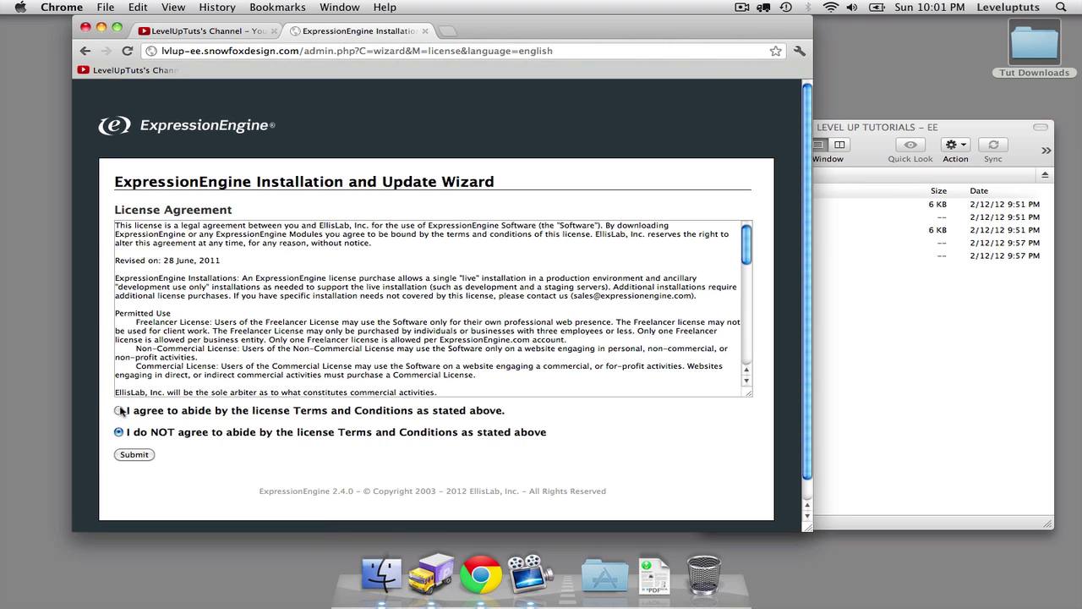
pyautogui.click(118, 411)
pyautogui.click(135, 455)
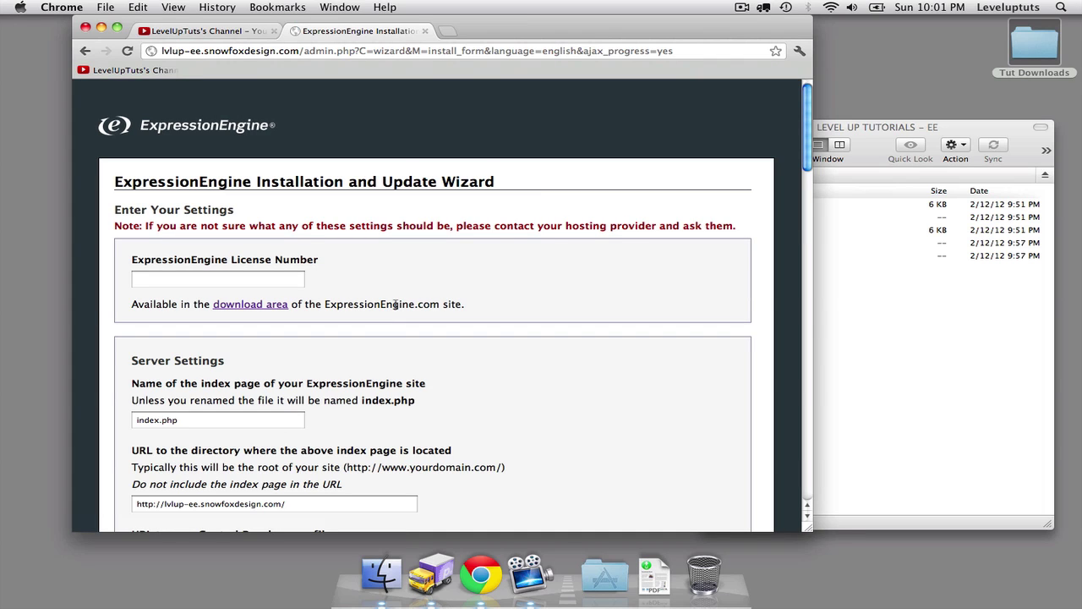
# Enter the webmaster e-mail address on the install form.
pyautogui.scroll(-3, 597, 297)
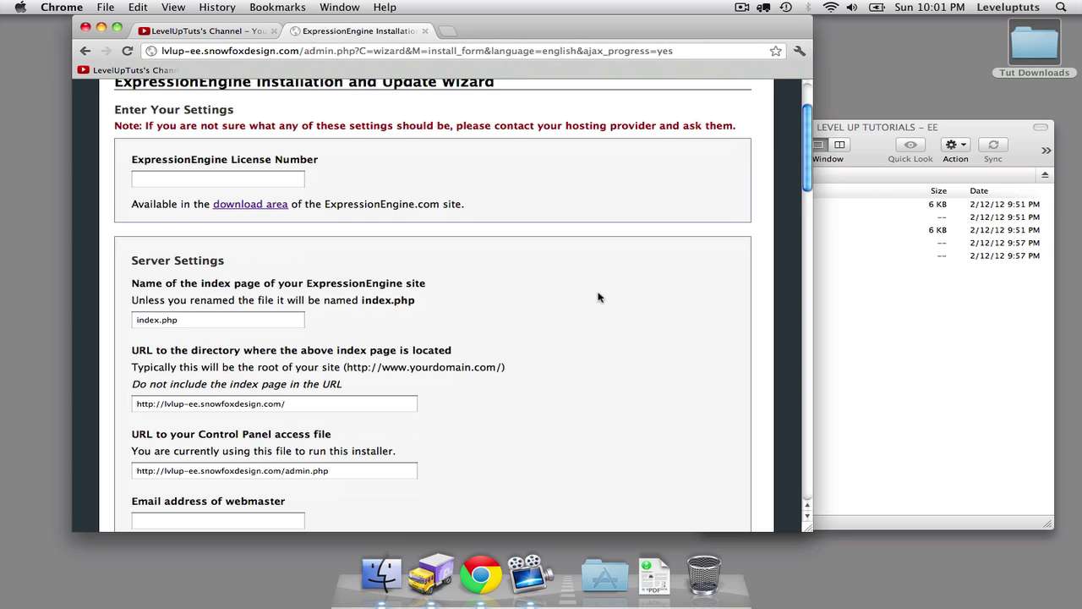
pyautogui.scroll(-5, 598, 296)
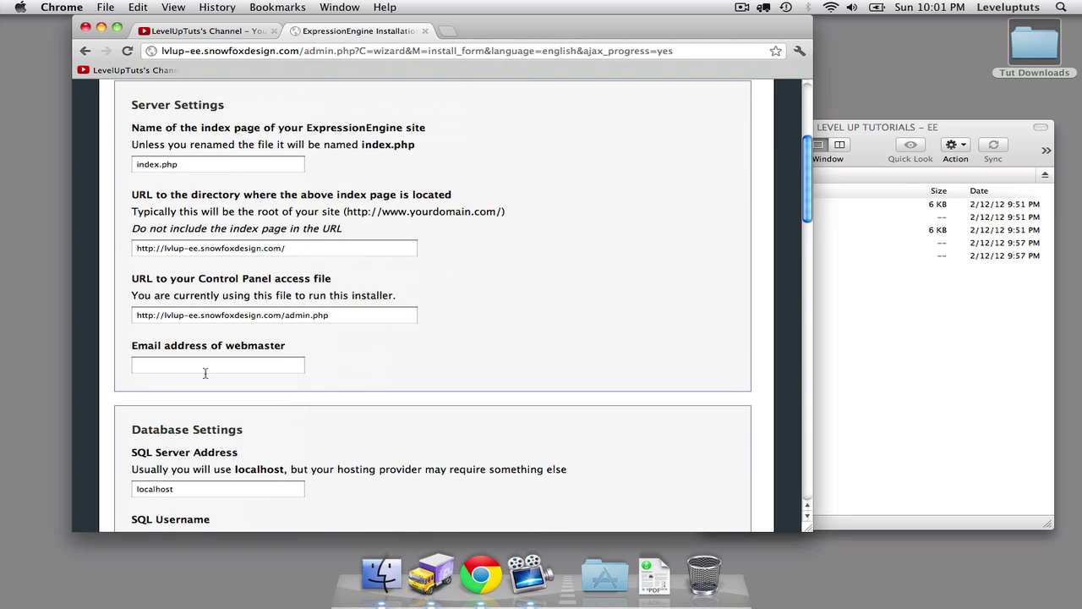
pyautogui.click(205, 365)
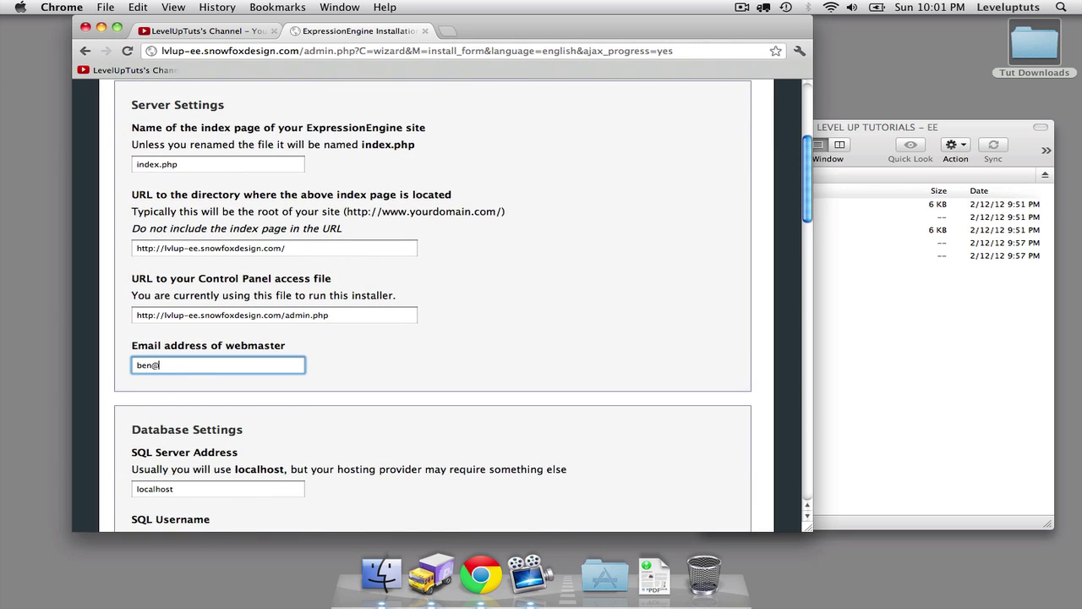
# Fill in the SQL username and password, and database name lvlup_EEdb.
pyautogui.scroll(-5, 247, 344)
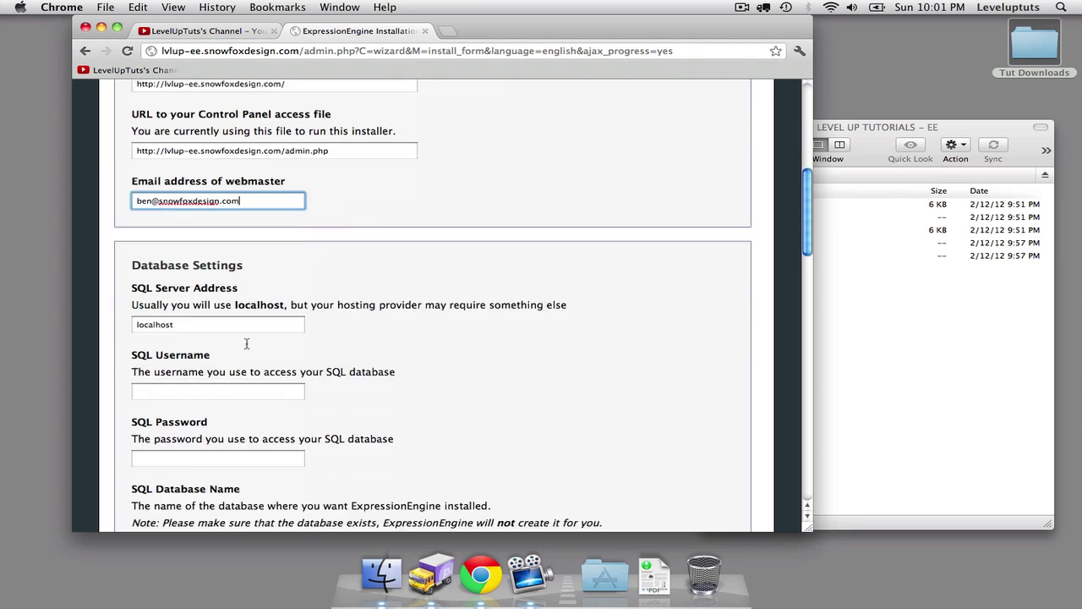
pyautogui.click(199, 348)
pyautogui.click(199, 354)
pyautogui.scroll(-2, 372, 330)
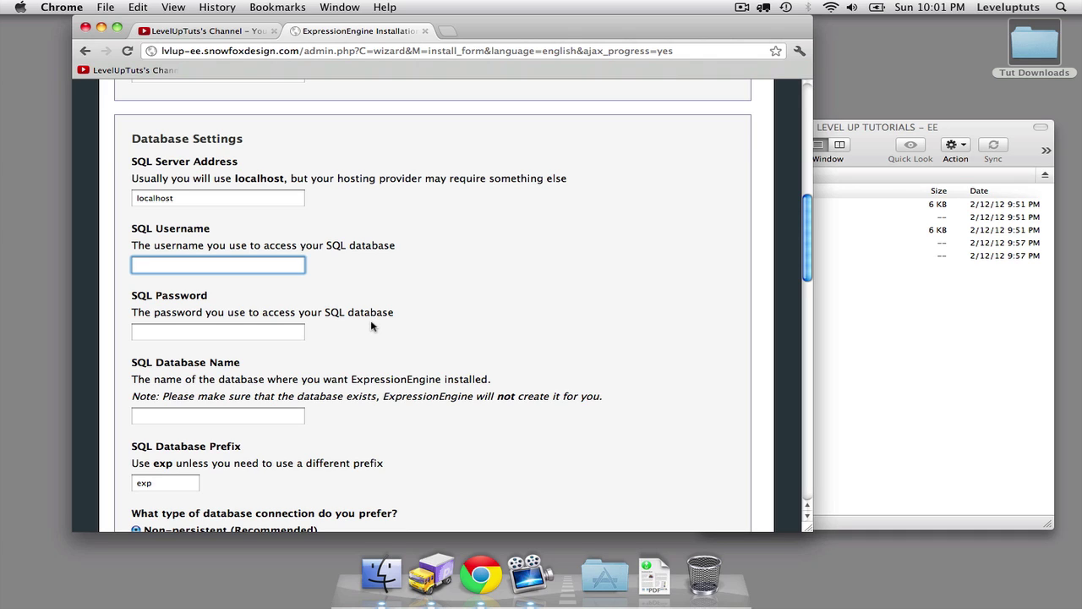
pyautogui.write('lvl_eeadmin')
pyautogui.press('Tab')
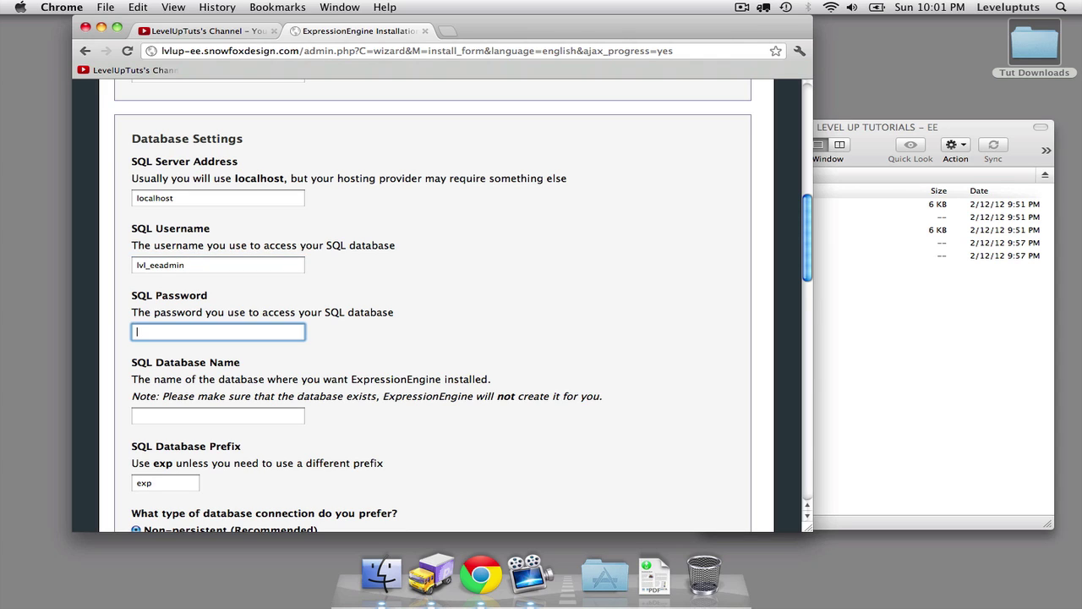
pyautogui.write('•••••••')
pyautogui.press('Tab')
pyautogui.scroll(-1, 517, 208)
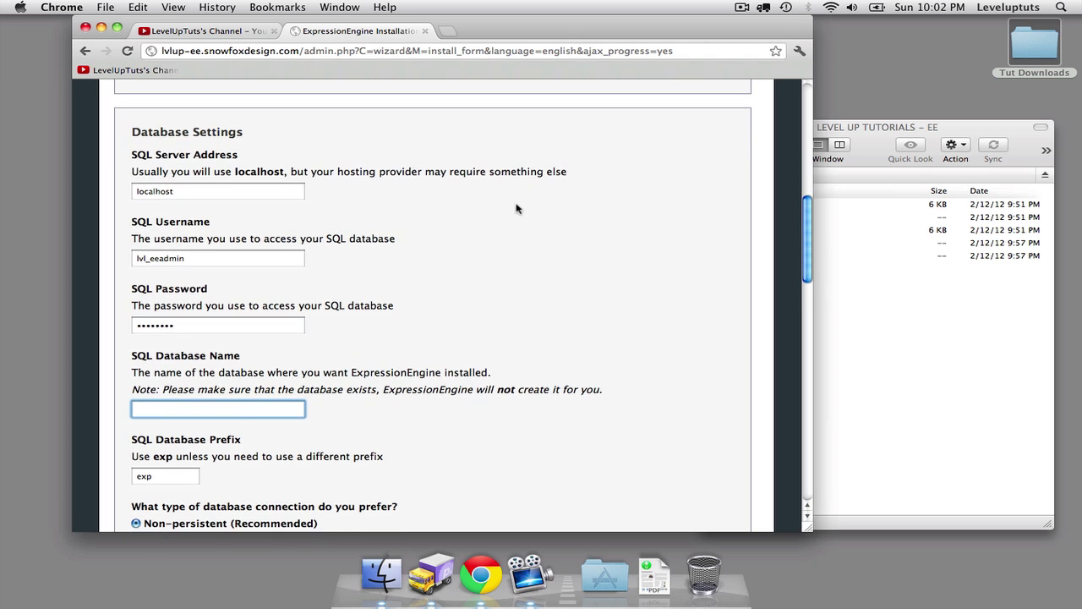
pyautogui.write('lvlup_EEdb')
pyautogui.scroll(-2, 553, 157)
pyautogui.scroll(-6, 554, 172)
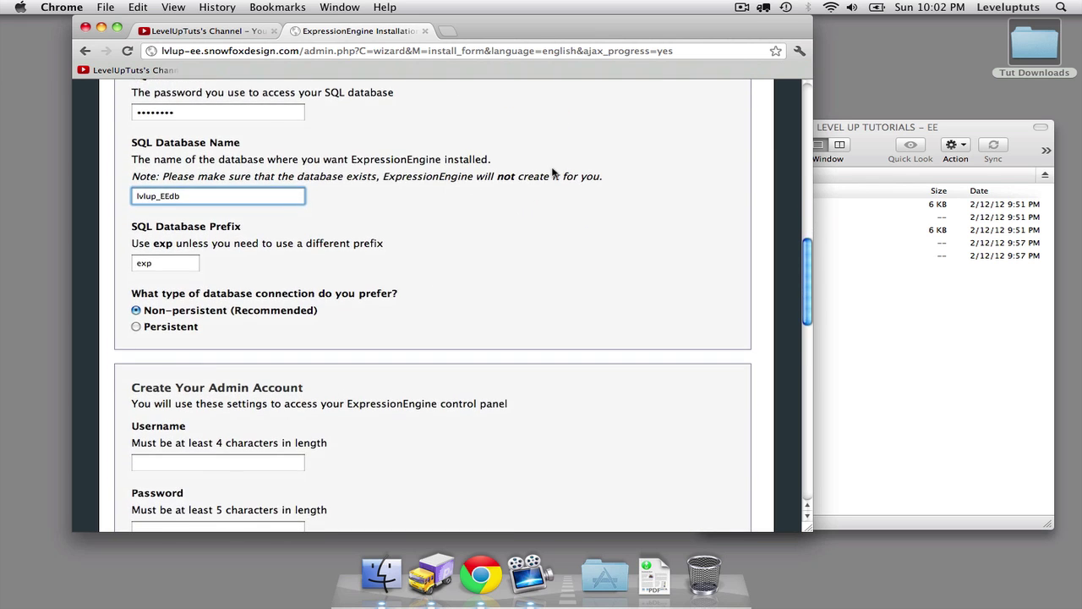
pyautogui.scroll(-2, 314, 292)
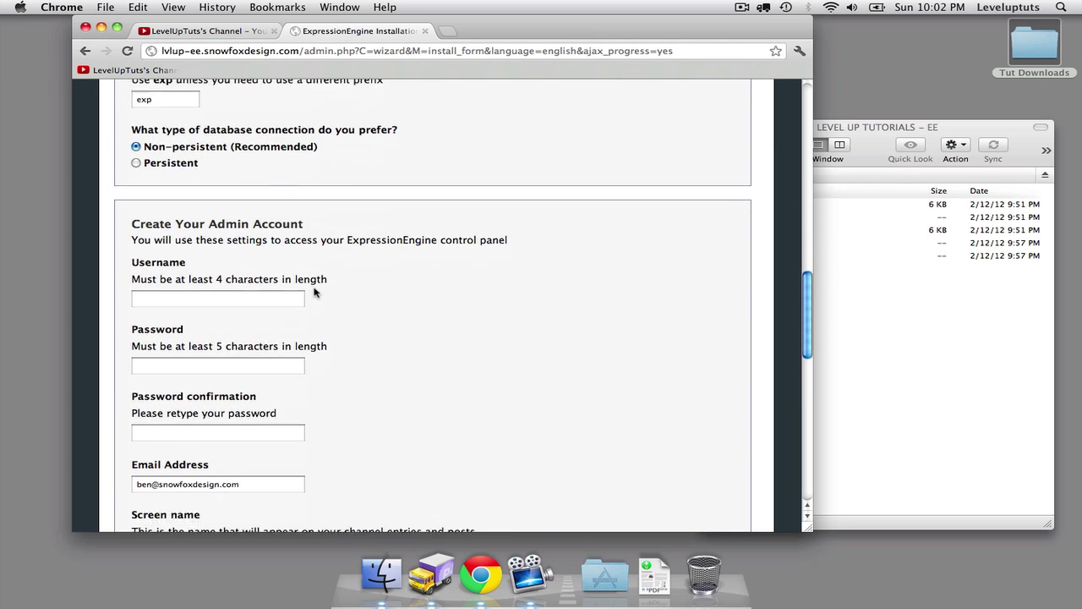
# Set the admin username to Admin and enter and confirm its password.
pyautogui.click(156, 225)
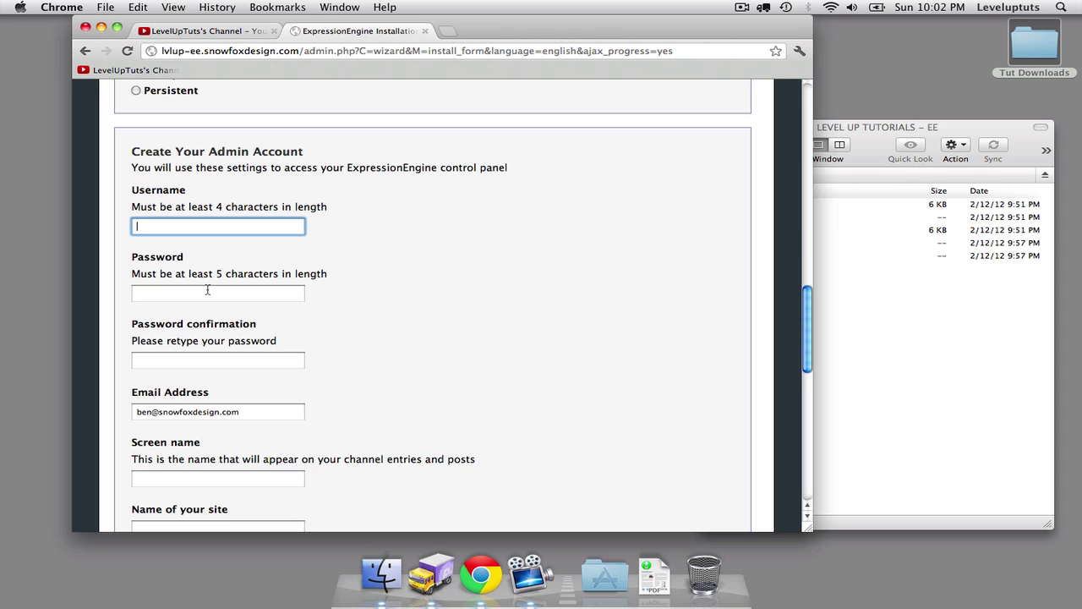
pyautogui.write('Admin')
pyautogui.press('Tab')
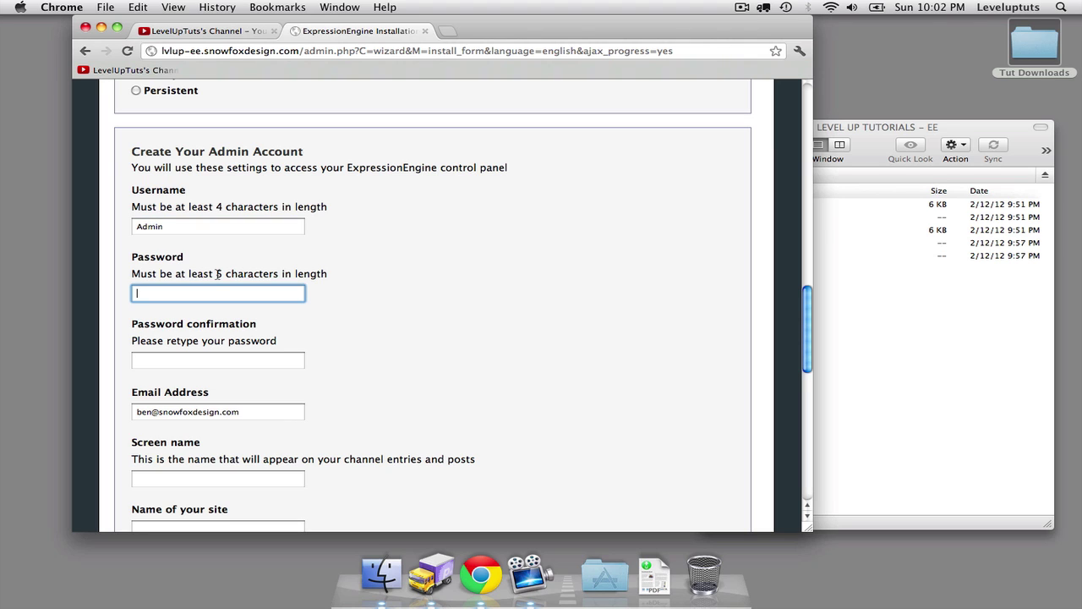
pyautogui.write('••••••••')
pyautogui.press('Tab')
pyautogui.write('••••••••')
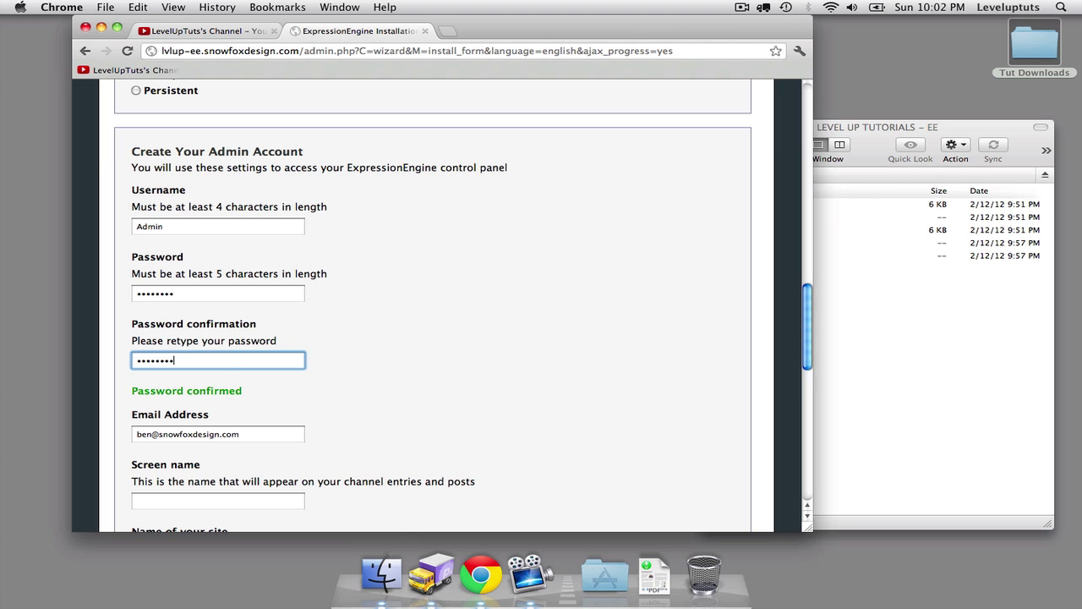
# Enter the admin's screen name and name the site 'Level Up - Expression Engine'.
pyautogui.scroll(-3, 328, 255)
pyautogui.scroll(-2, 328, 256)
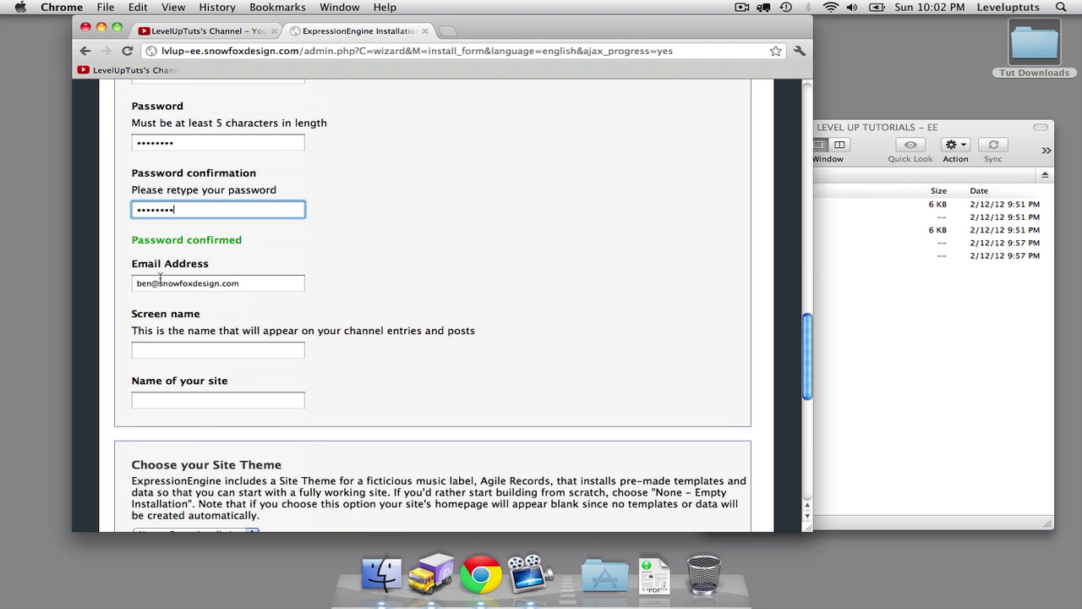
pyautogui.click(228, 348)
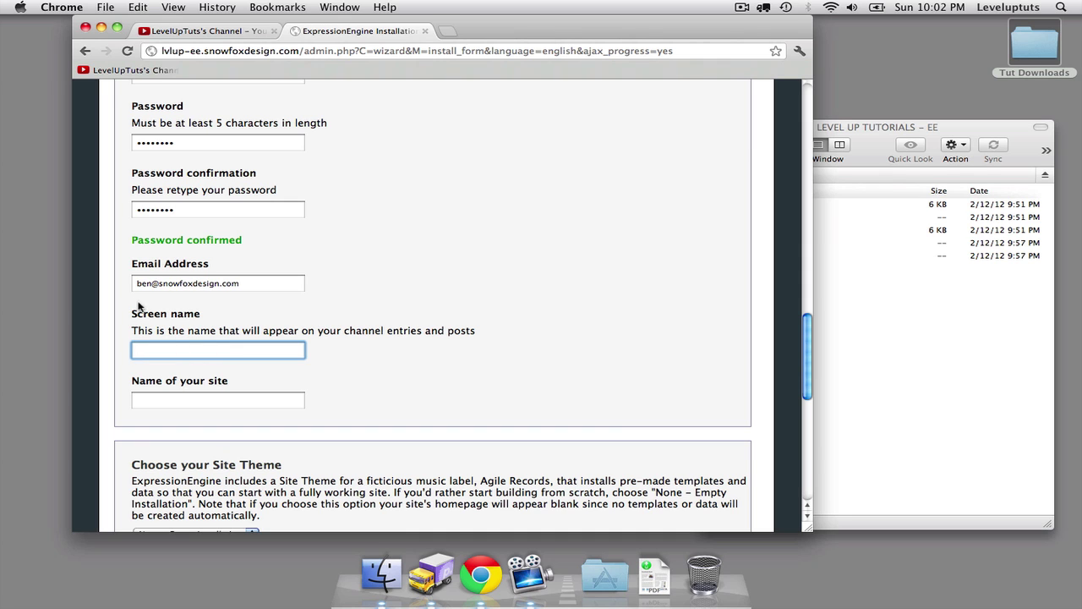
pyautogui.scroll(1, 212, 327)
pyautogui.scroll(4, 212, 327)
pyautogui.scroll(-2, 220, 397)
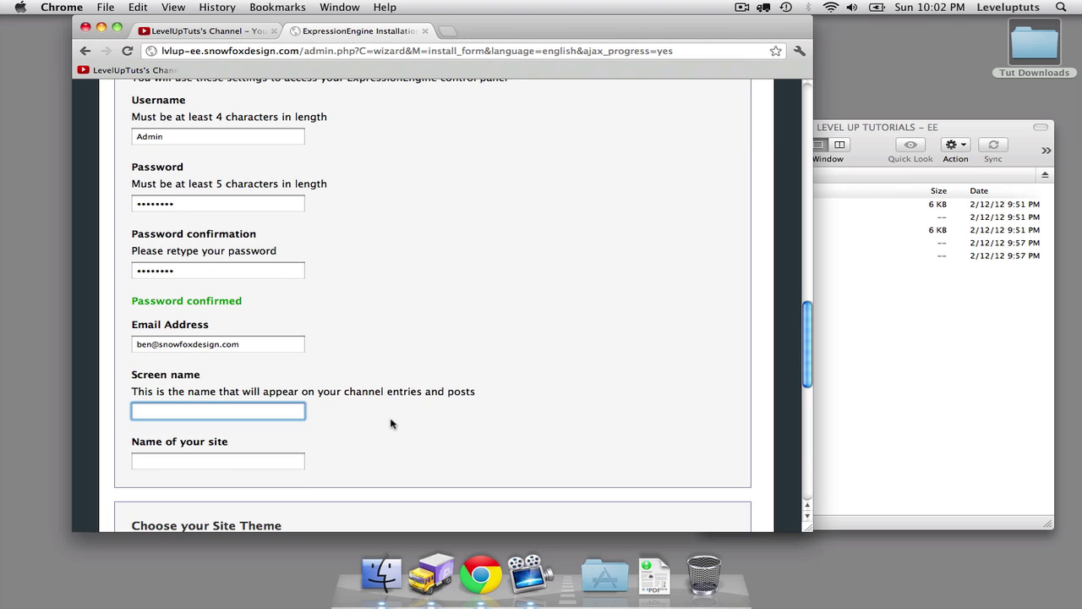
pyautogui.scroll(-1, 391, 424)
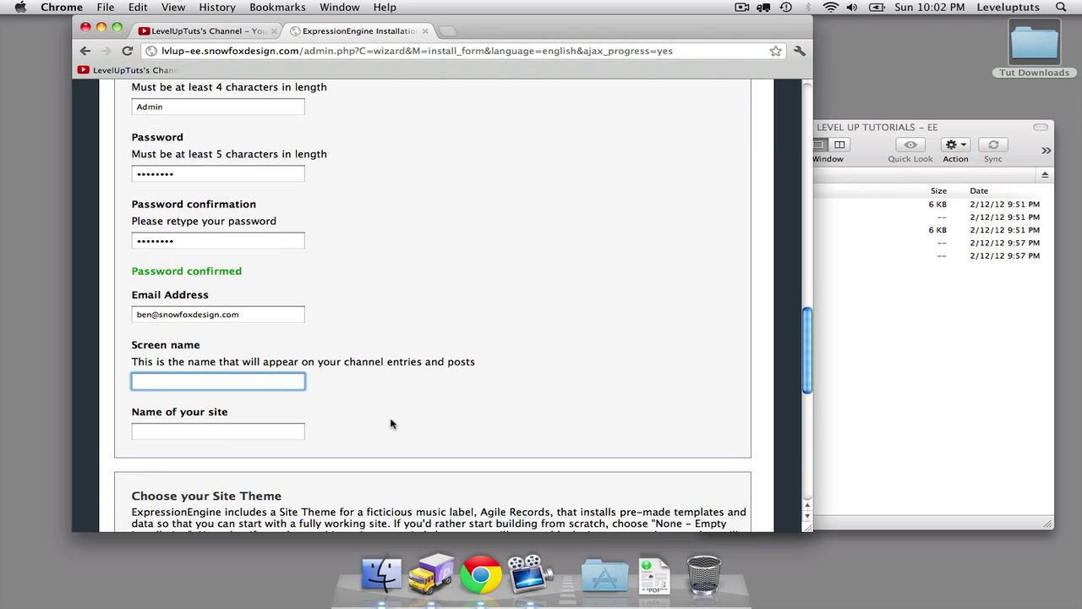
pyautogui.write('Ben Schaaf')
pyautogui.press('Tab')
pyautogui.write('Level Up ')
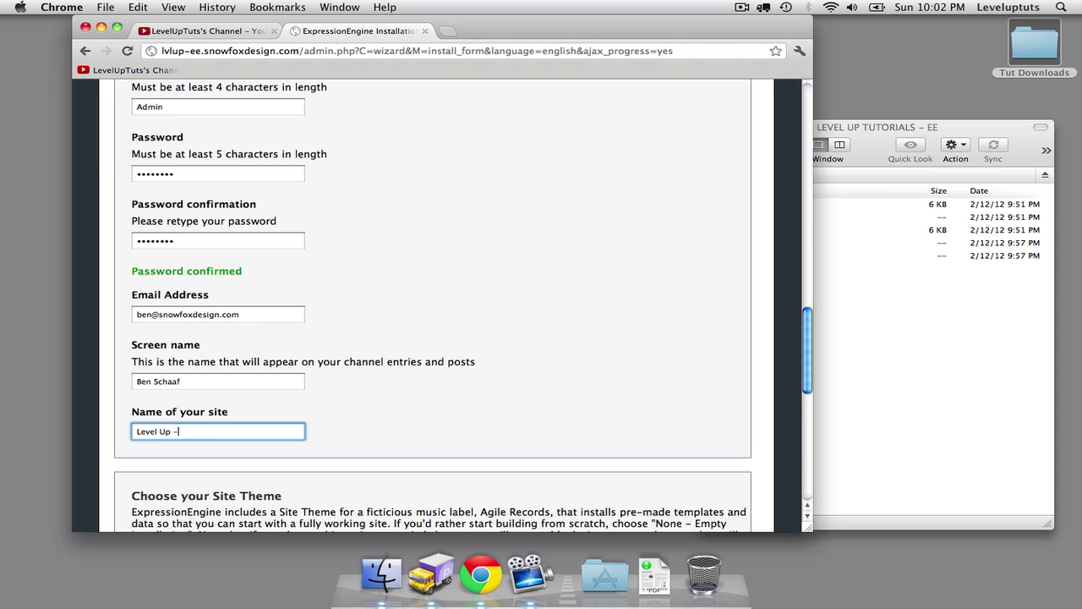
pyautogui.write('- Expression Engine')
pyautogui.press('BackSpace')
pyautogui.press('BackSpace')
pyautogui.press('BackSpace')
pyautogui.press('BackSpace')
pyautogui.press('BackSpace')
pyautogui.write('ngine')
pyautogui.scroll(-5, 440, 394)
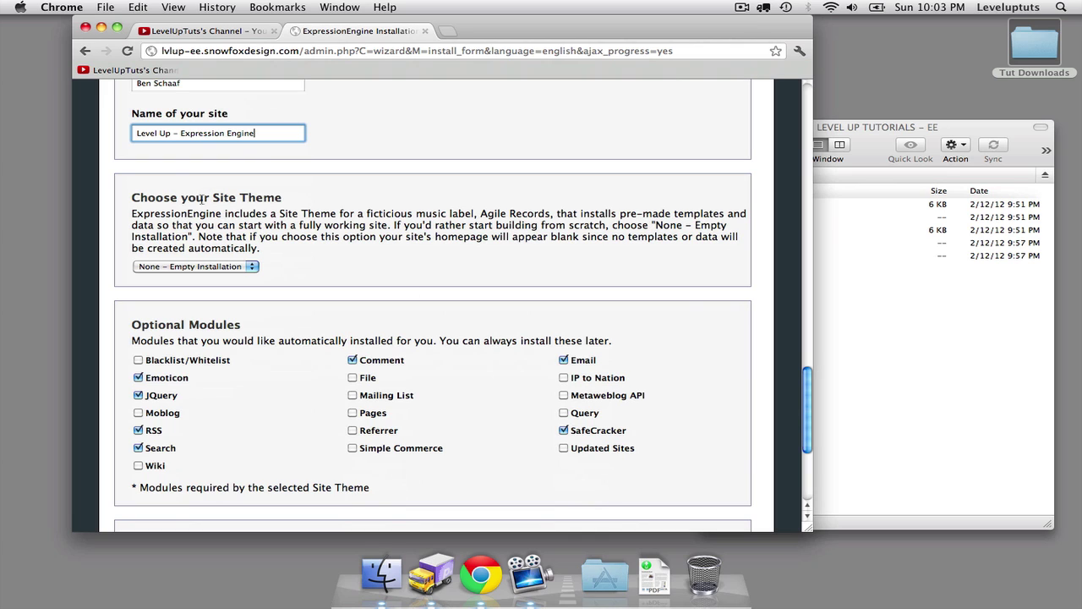
# Keep the site theme at None – Empty Installation and review the optional modules and Localization Settings.
pyautogui.click(230, 269)
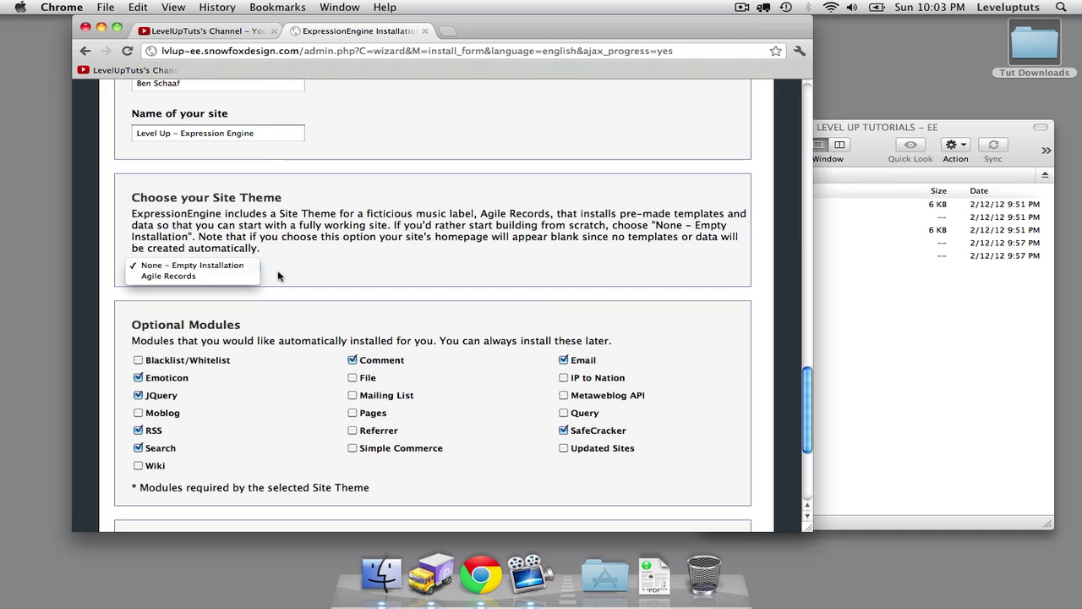
pyautogui.click(342, 258)
pyautogui.scroll(-3, 343, 258)
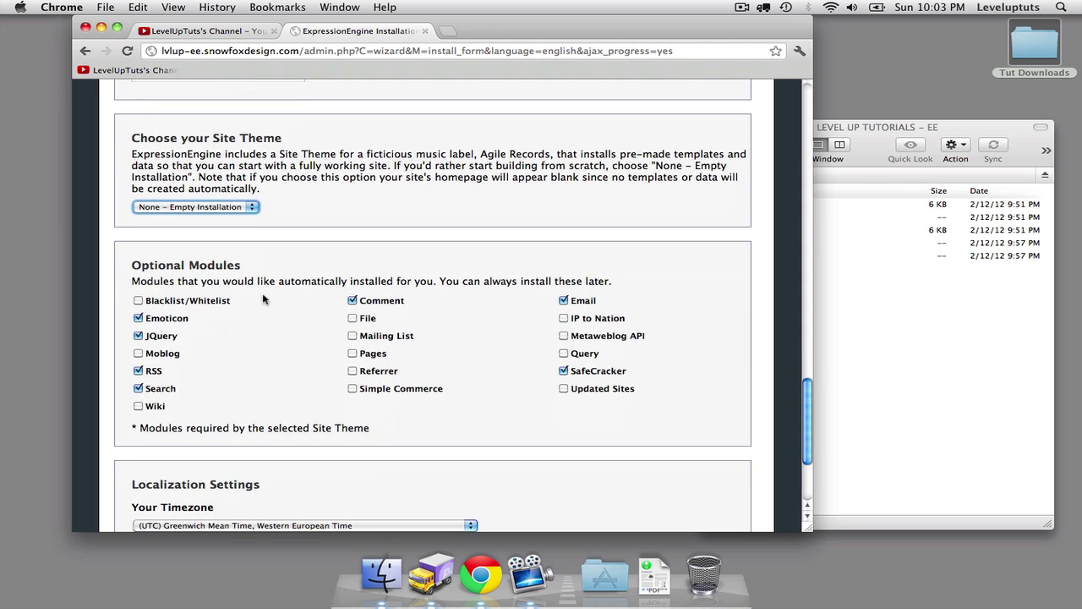
pyautogui.scroll(-2, 263, 299)
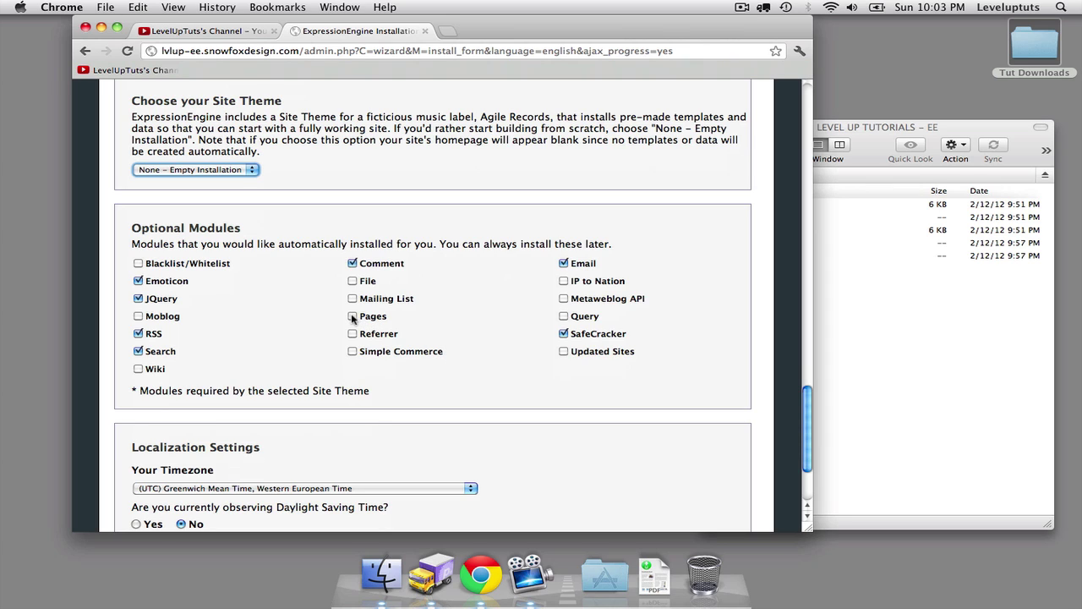
pyautogui.scroll(-3, 429, 333)
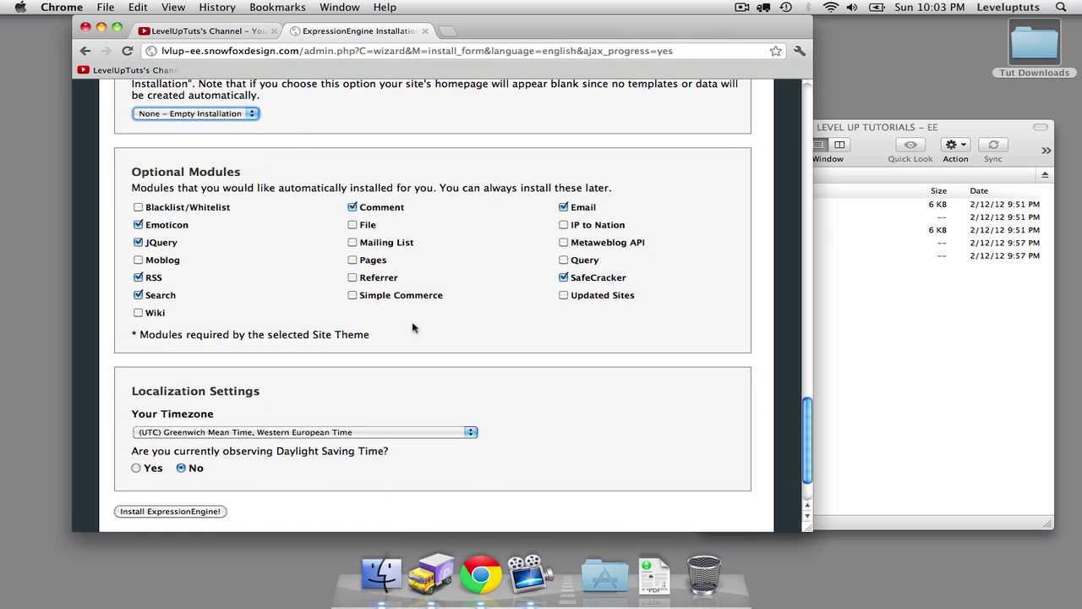
pyautogui.scroll(-4, 401, 278)
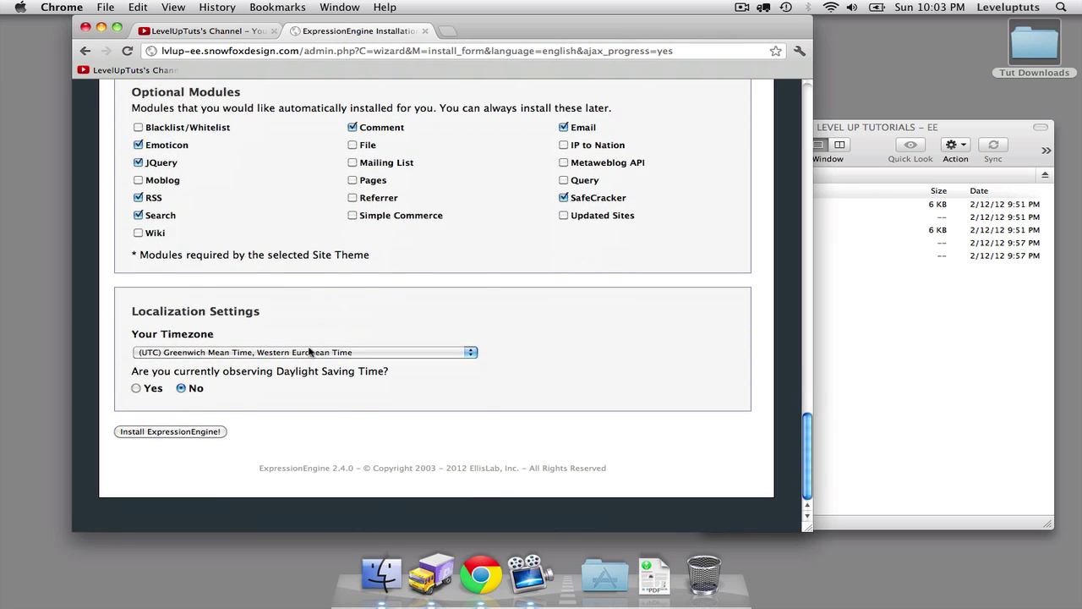
# Choose (UTC -5:00) Eastern Standard Time as the timezone and run Install ExpressionEngine!
pyautogui.click(309, 352)
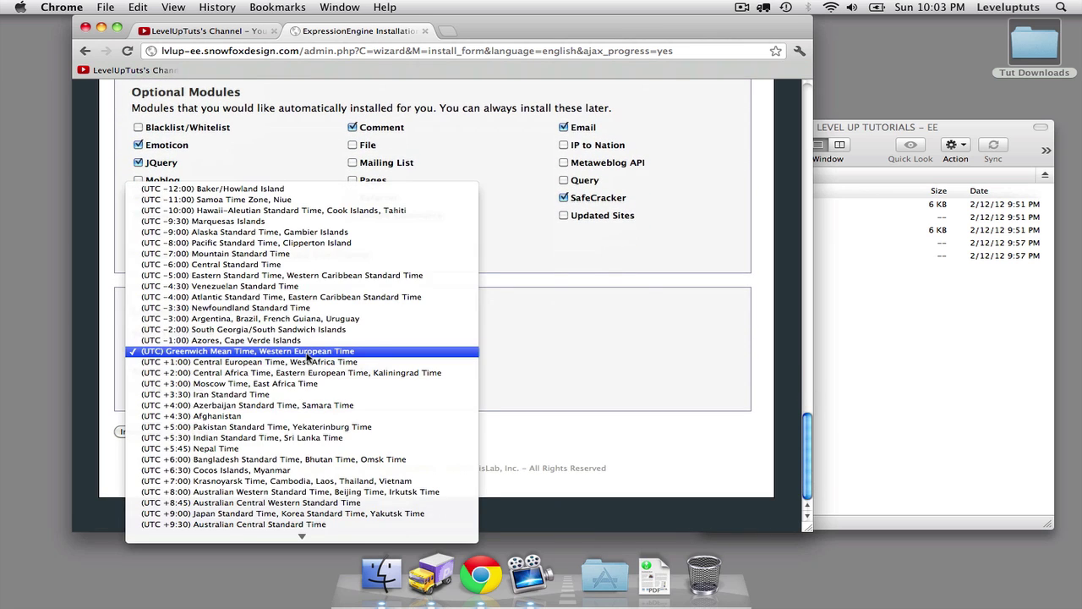
pyautogui.click(302, 283)
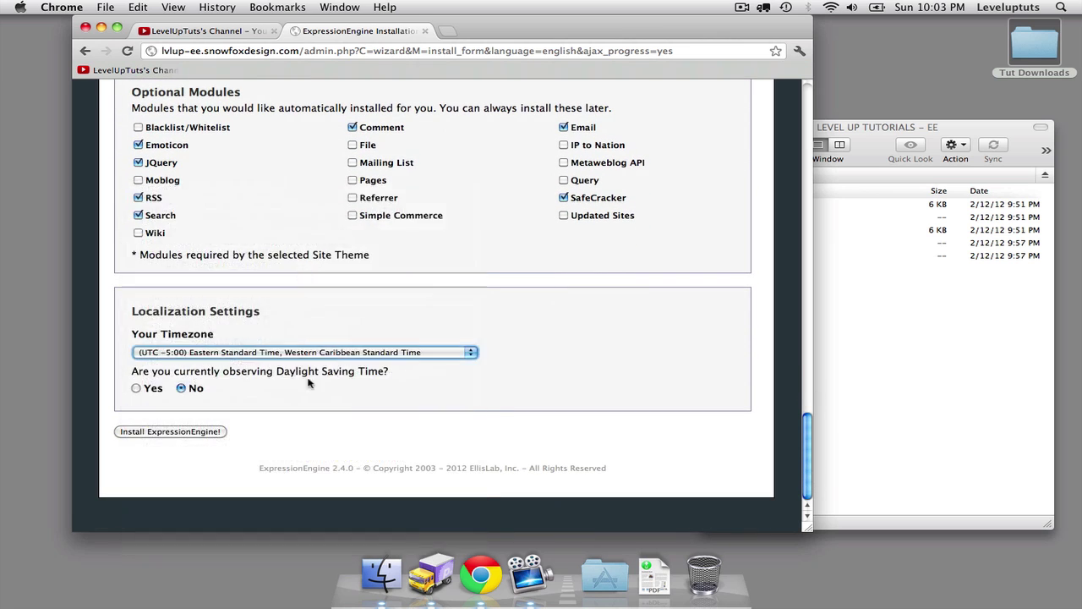
pyautogui.click(176, 432)
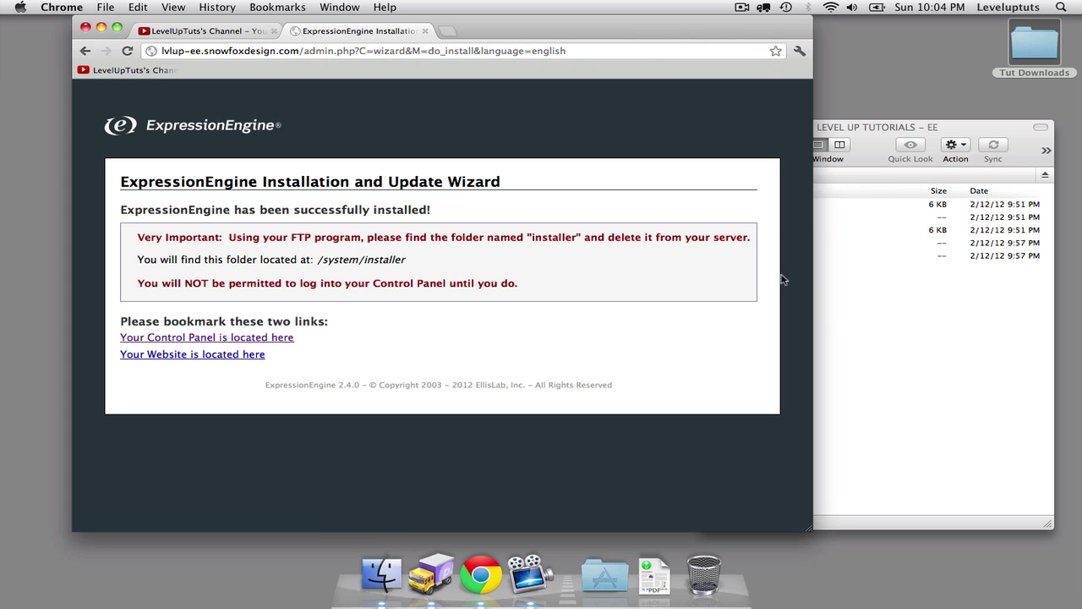
# In Transmit, delete the installer folder inside the server's system folder, confirming the deletion.
pyautogui.click(880, 372)
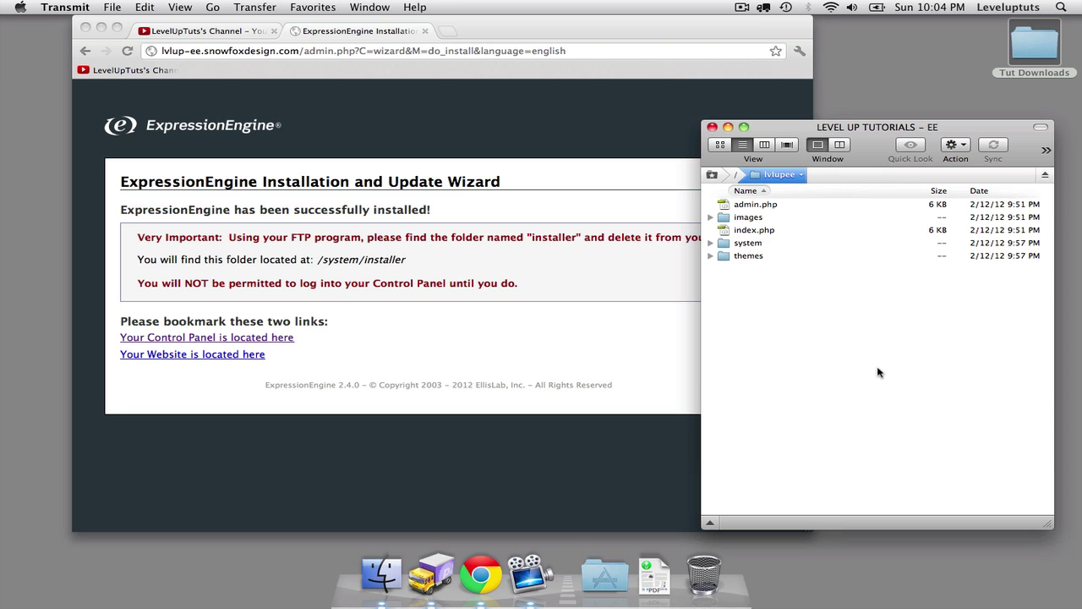
pyautogui.doubleClick(749, 244)
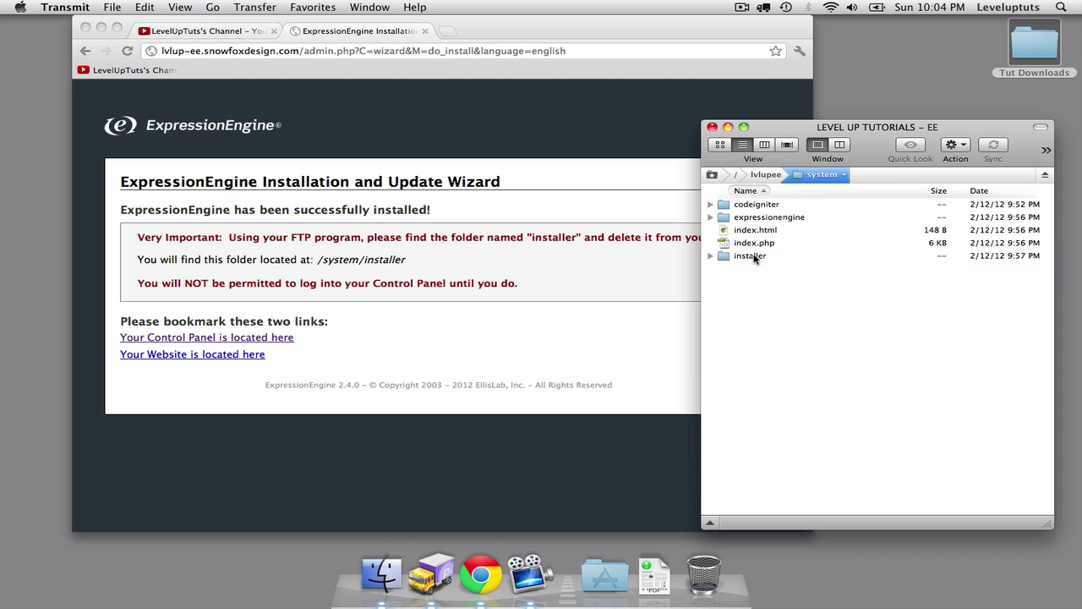
pyautogui.click(750, 256)
pyautogui.press('super+BackSpace')
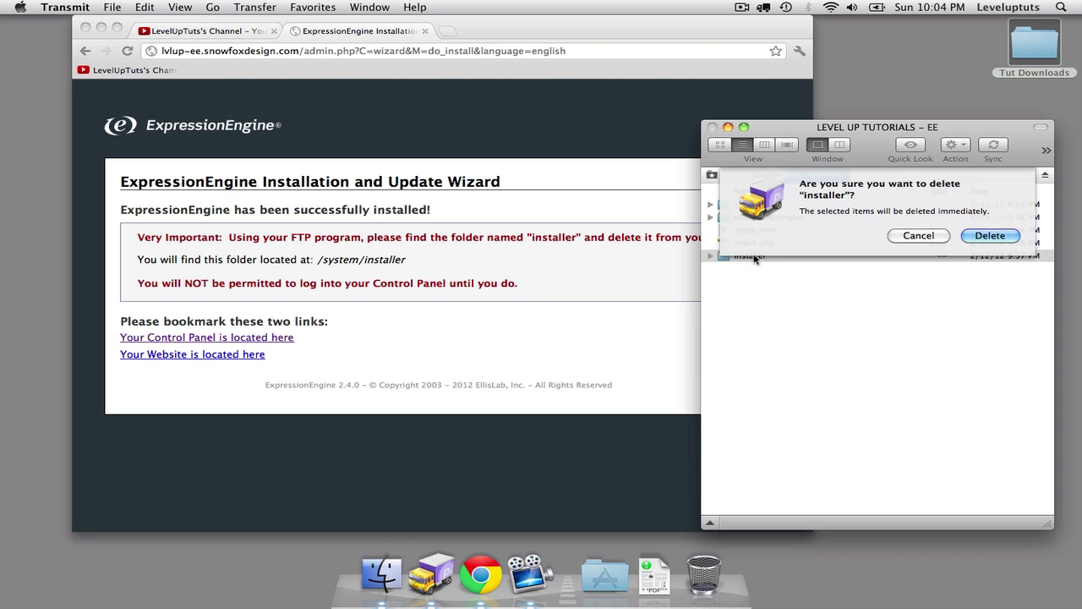
pyautogui.click(988, 235)
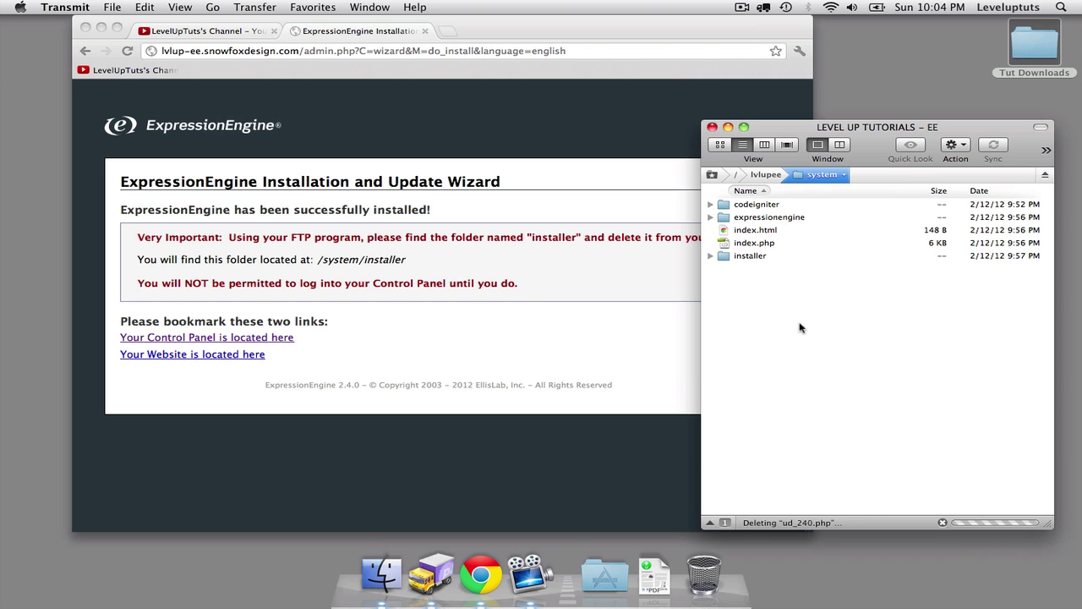
# Open the newly installed website's home page in a new tab, then return to the success page.
pyautogui.click(514, 322)
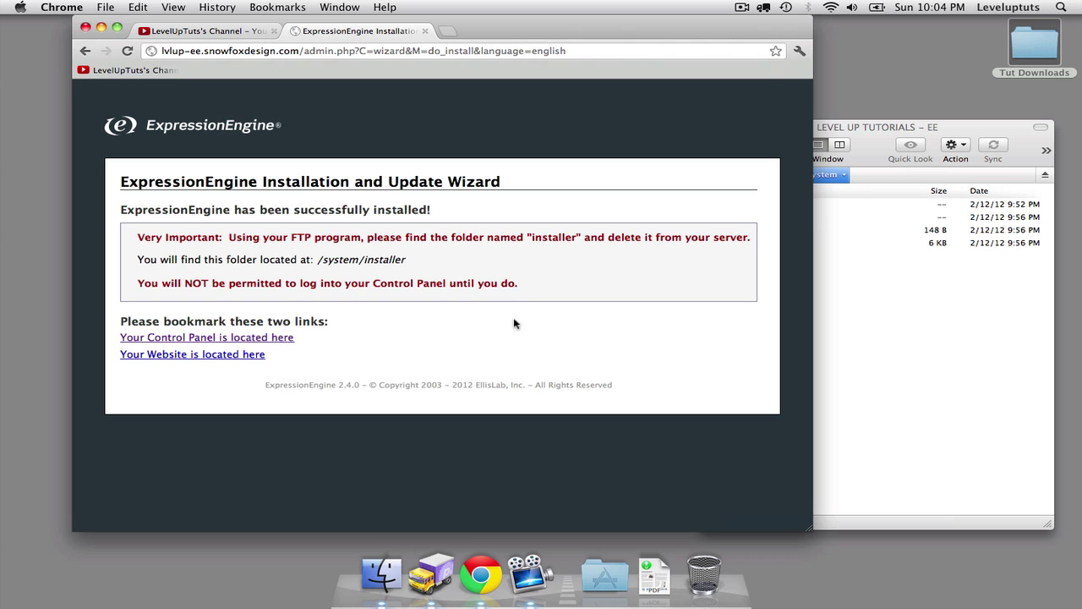
pyautogui.keyDown('super'); pyautogui.click(245, 355); pyautogui.keyUp('super')
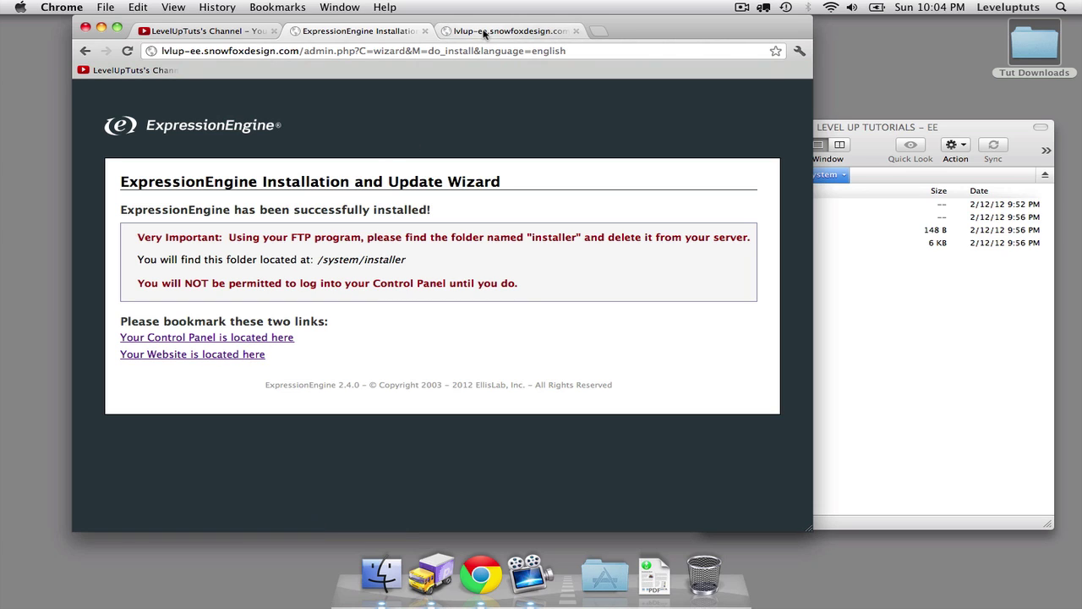
pyautogui.click(484, 31)
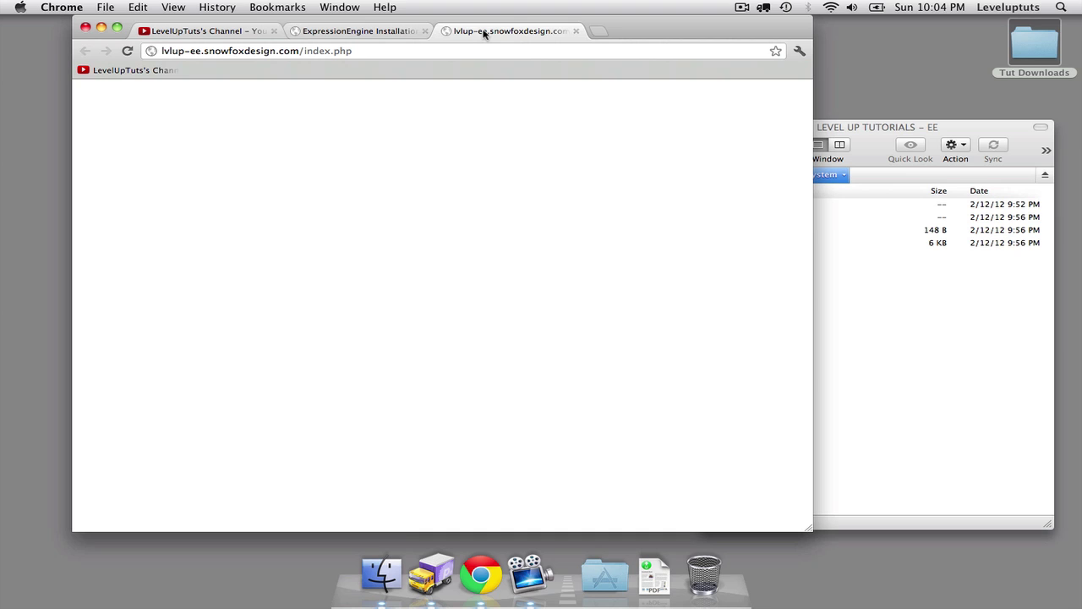
pyautogui.click(358, 32)
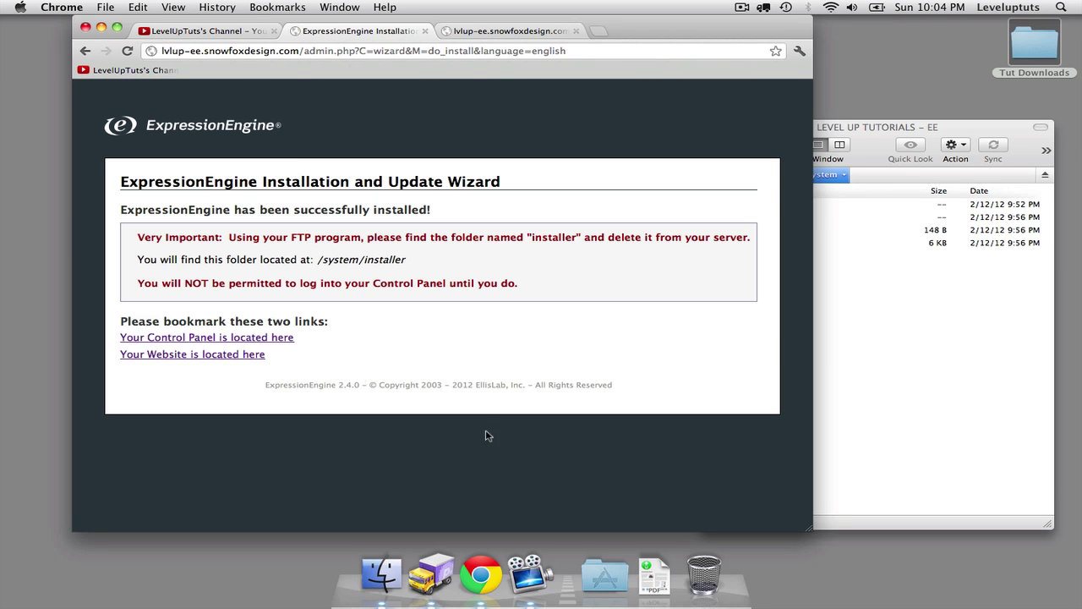
# Log into the Control Panel as admin with the account password and let Chrome save it.
pyautogui.click(232, 338)
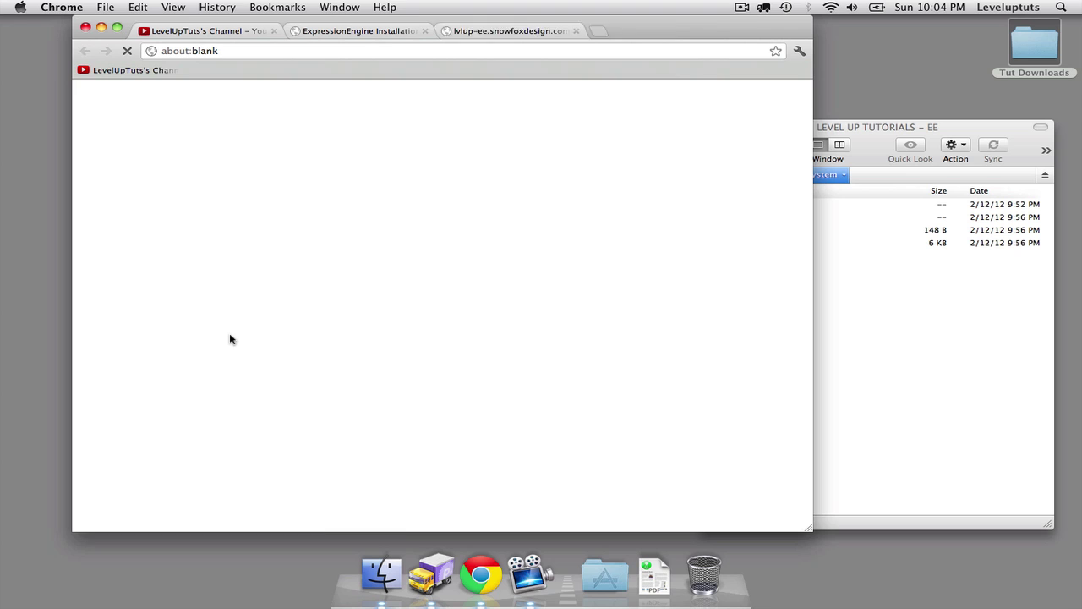
pyautogui.write('admin')
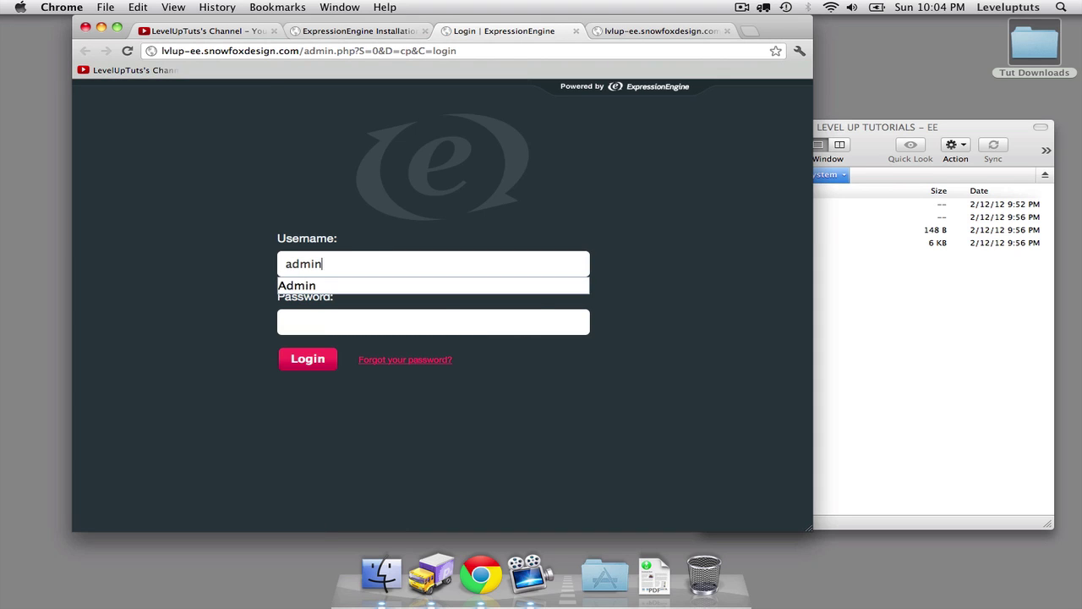
pyautogui.press('Tab')
pyautogui.write('••••••••')
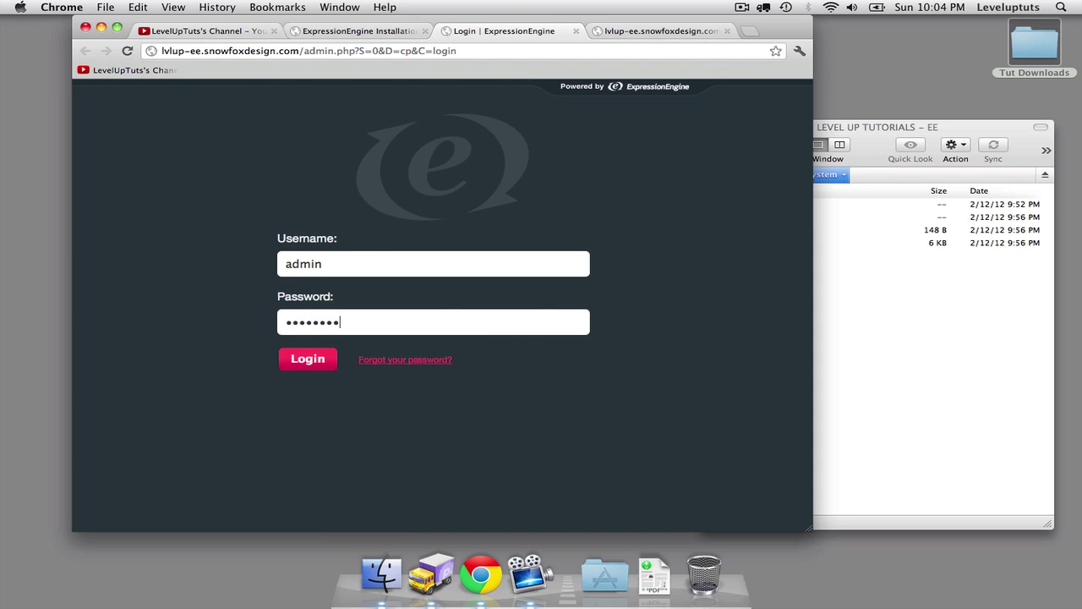
pyautogui.press('Return')
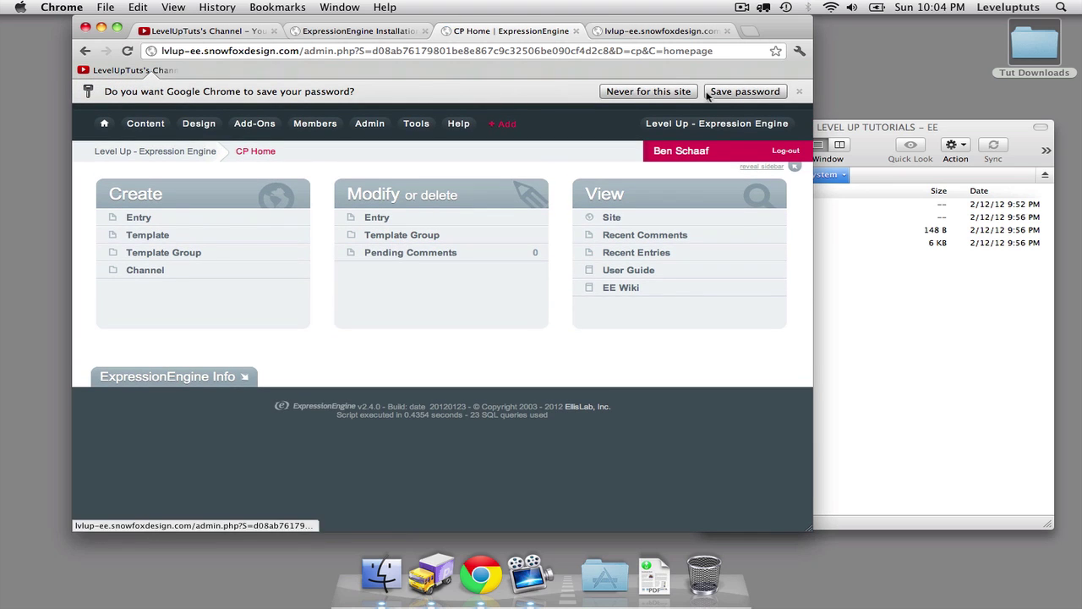
pyautogui.click(726, 92)
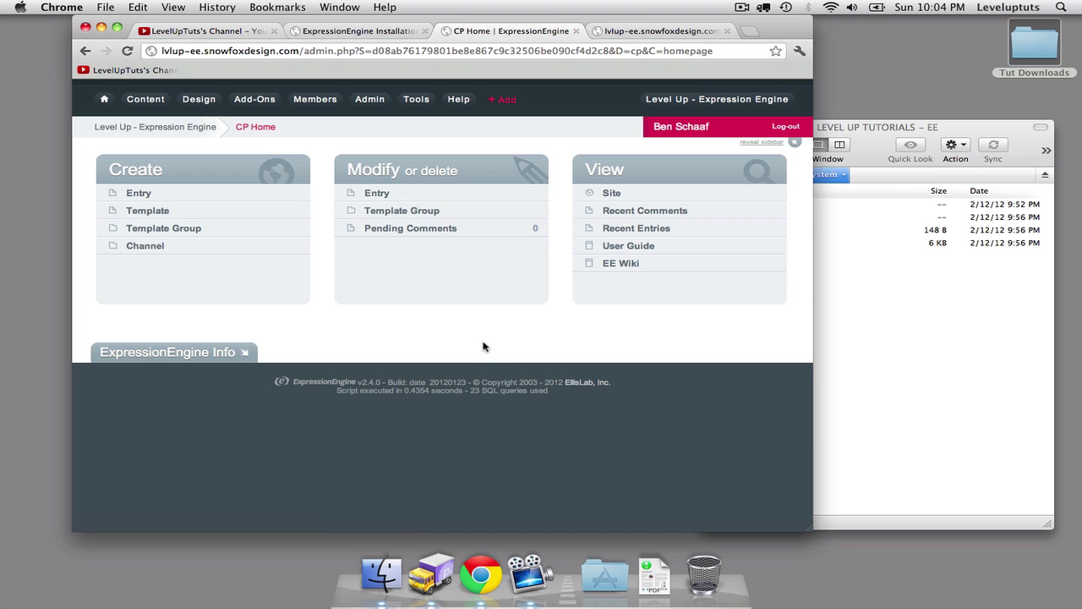
# Switch to the LevelUpTuts YouTube channel tab and scroll through its uploaded videos.
pyautogui.click(225, 31)
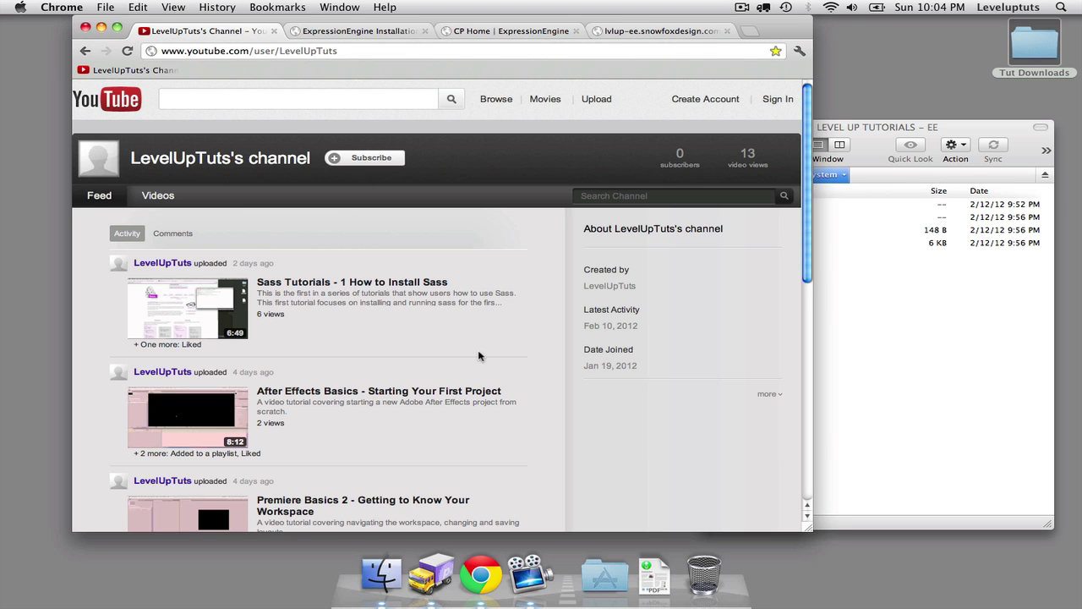
pyautogui.scroll(-5, 478, 356)
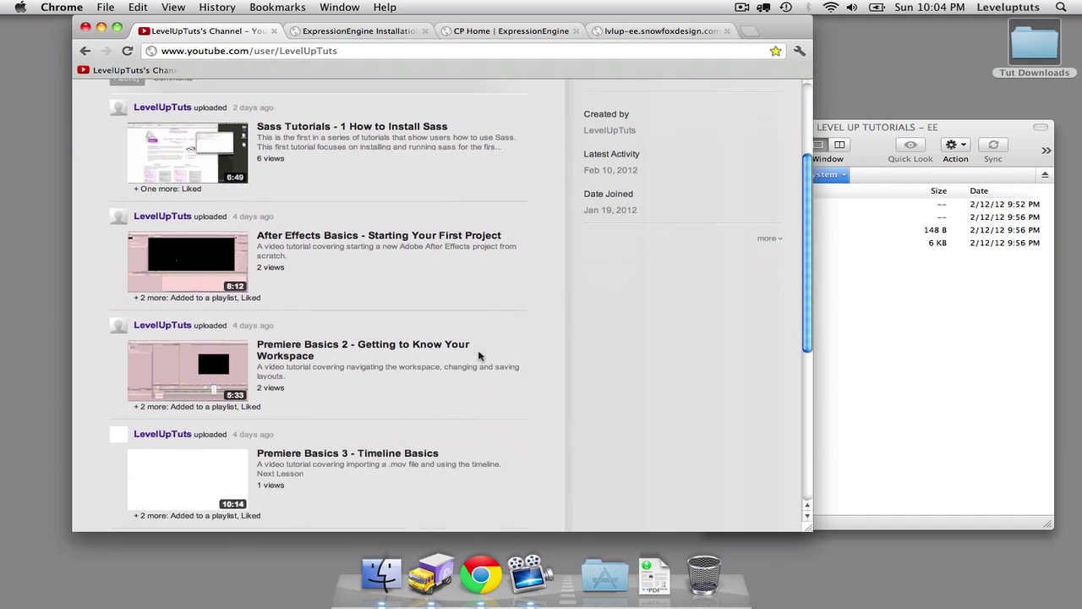
pyautogui.scroll(-3, 478, 356)
pyautogui.scroll(9, 478, 356)
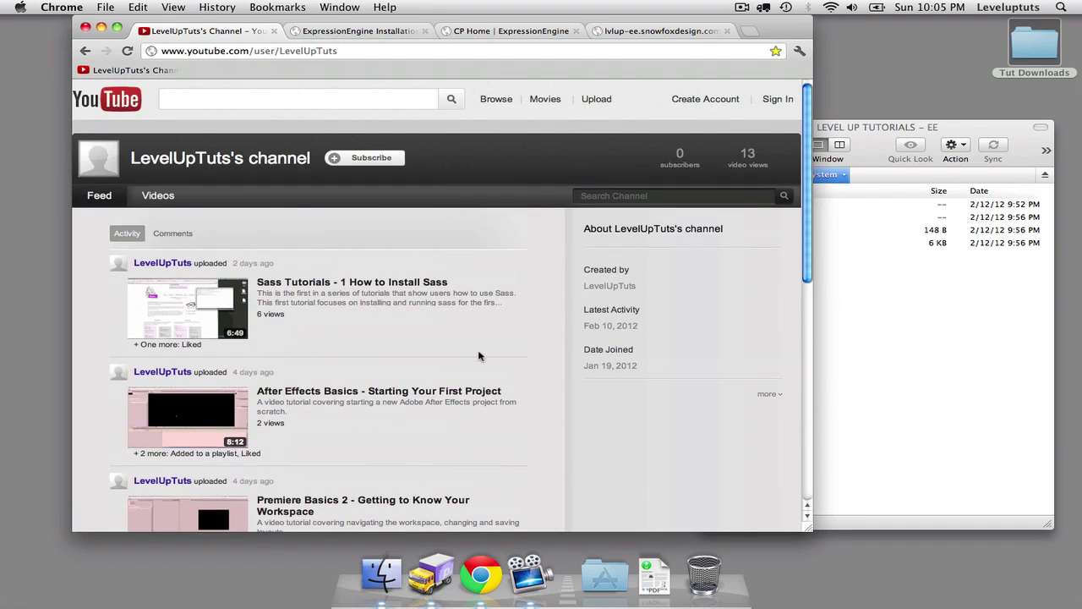